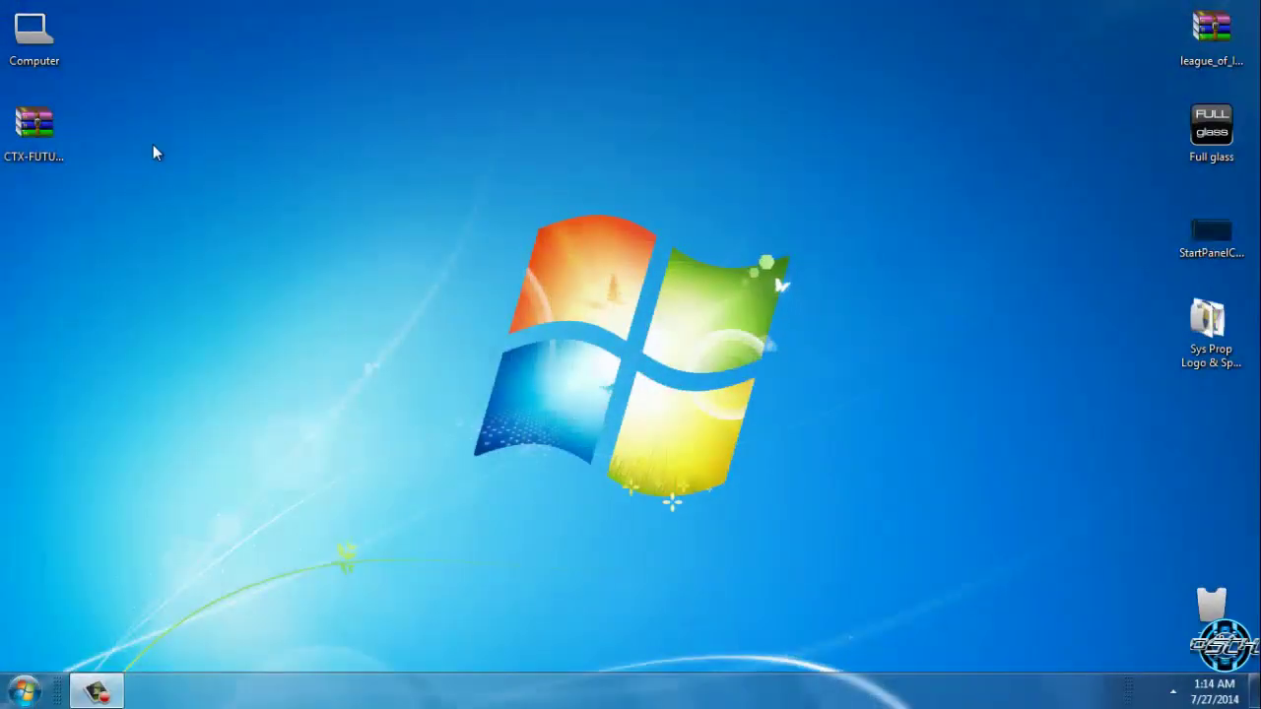
# - Extract the CTX-FUTURE-DARK archive on the desktop into its own folder
pyautogui.click(35, 128)
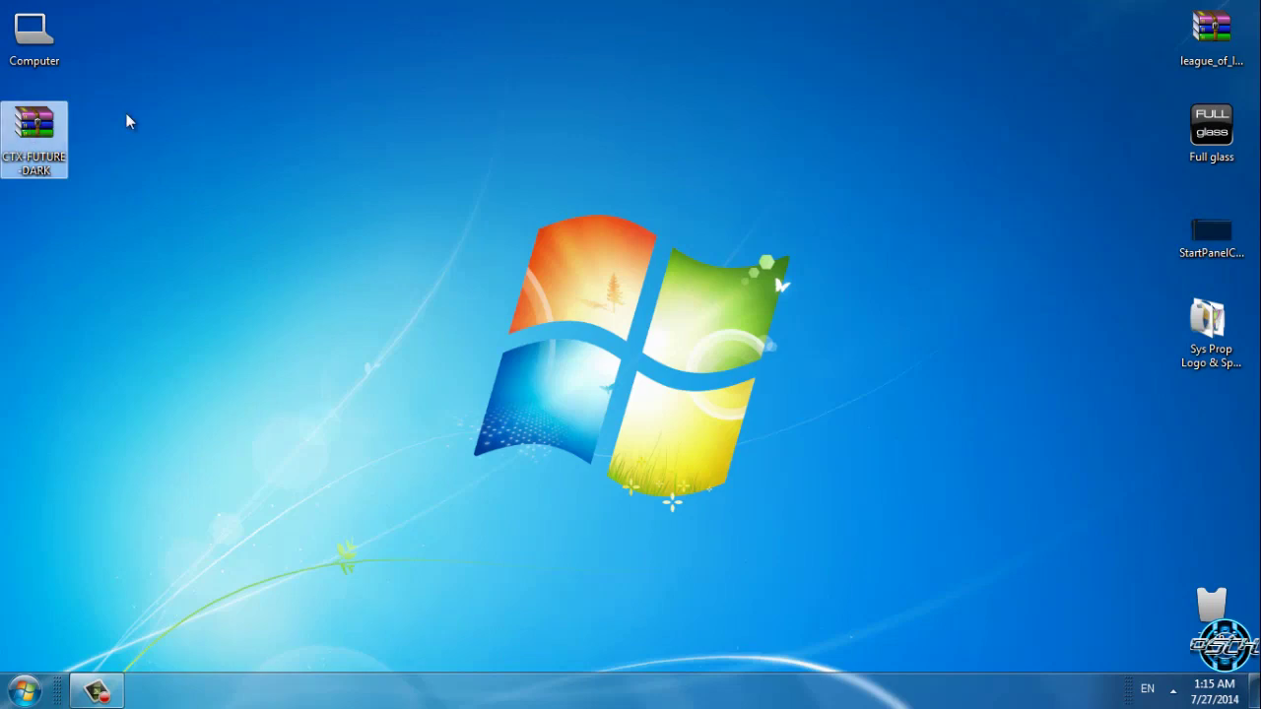
pyautogui.rightClick(44, 146)
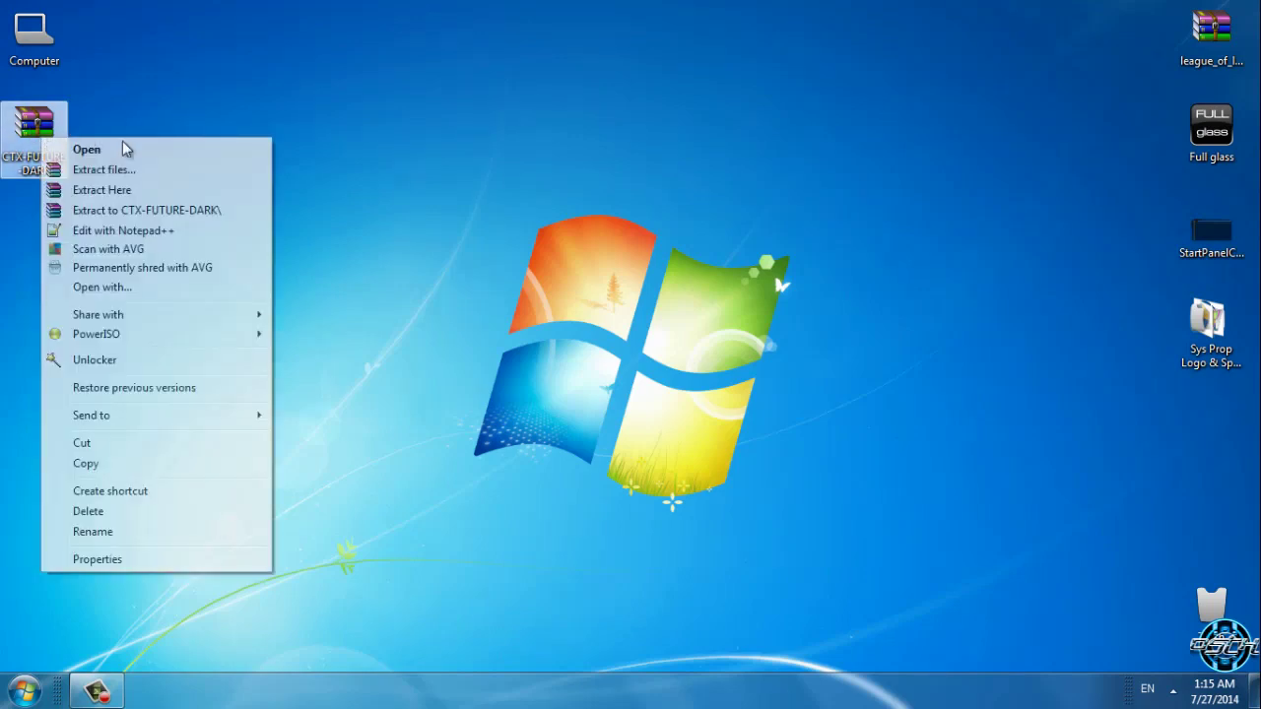
pyautogui.click(234, 211)
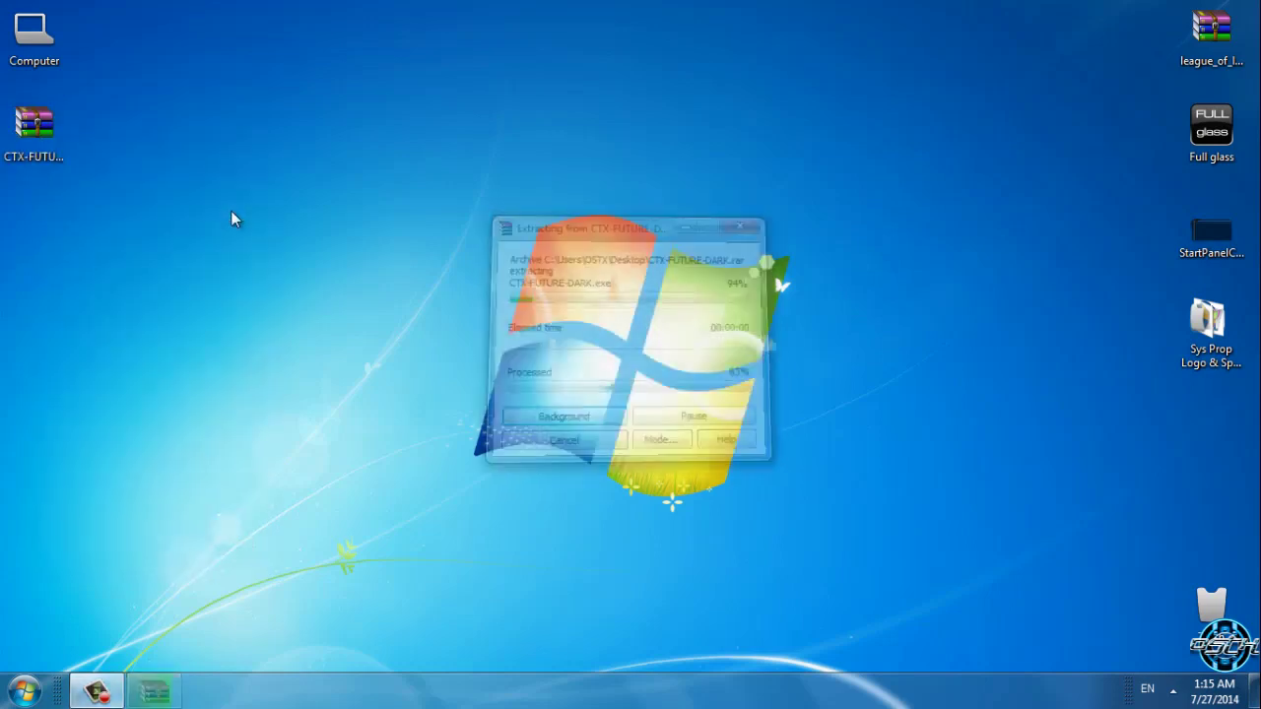
pyautogui.rightClick(40, 139)
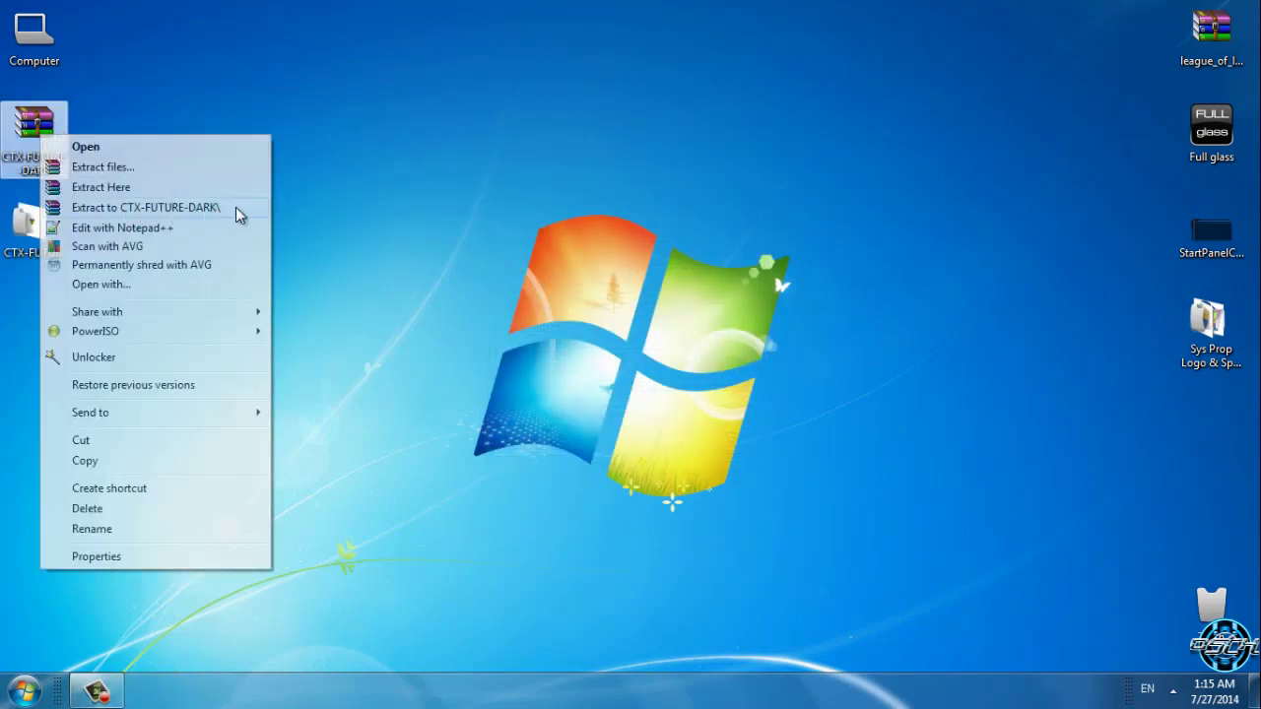
pyautogui.click(285, 215)
# - Run the CTX-FUTURE-DARK installer from the extracted folder, install it to C:\Windows\Resources\Themes, and close the folder
pyautogui.doubleClick(30, 224)
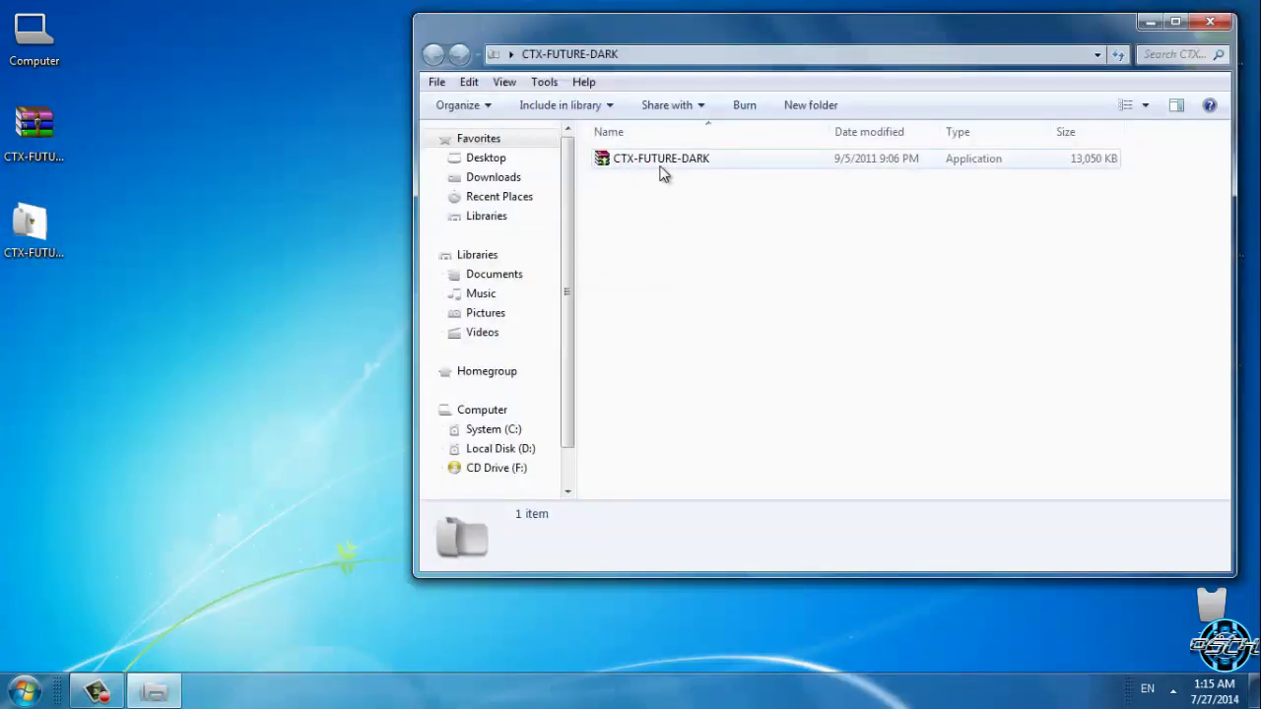
pyautogui.doubleClick(662, 162)
pyautogui.click(678, 362)
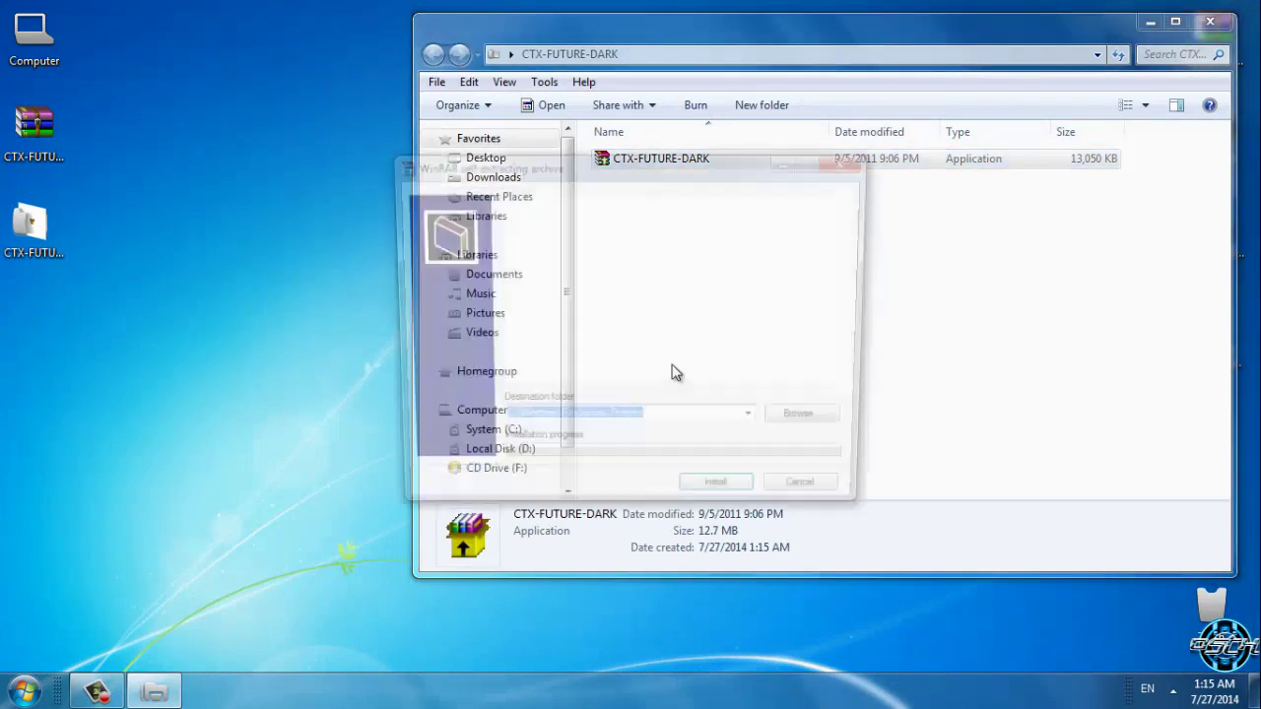
pyautogui.click(724, 500)
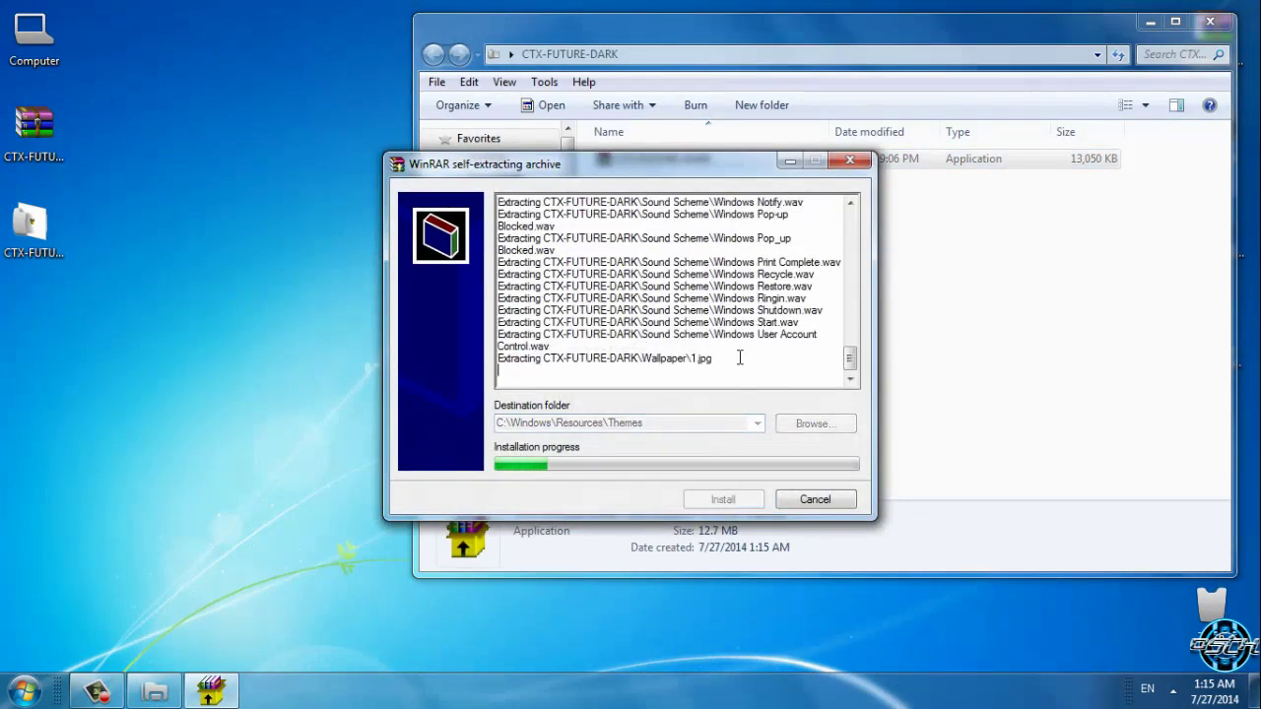
pyautogui.click(1210, 20)
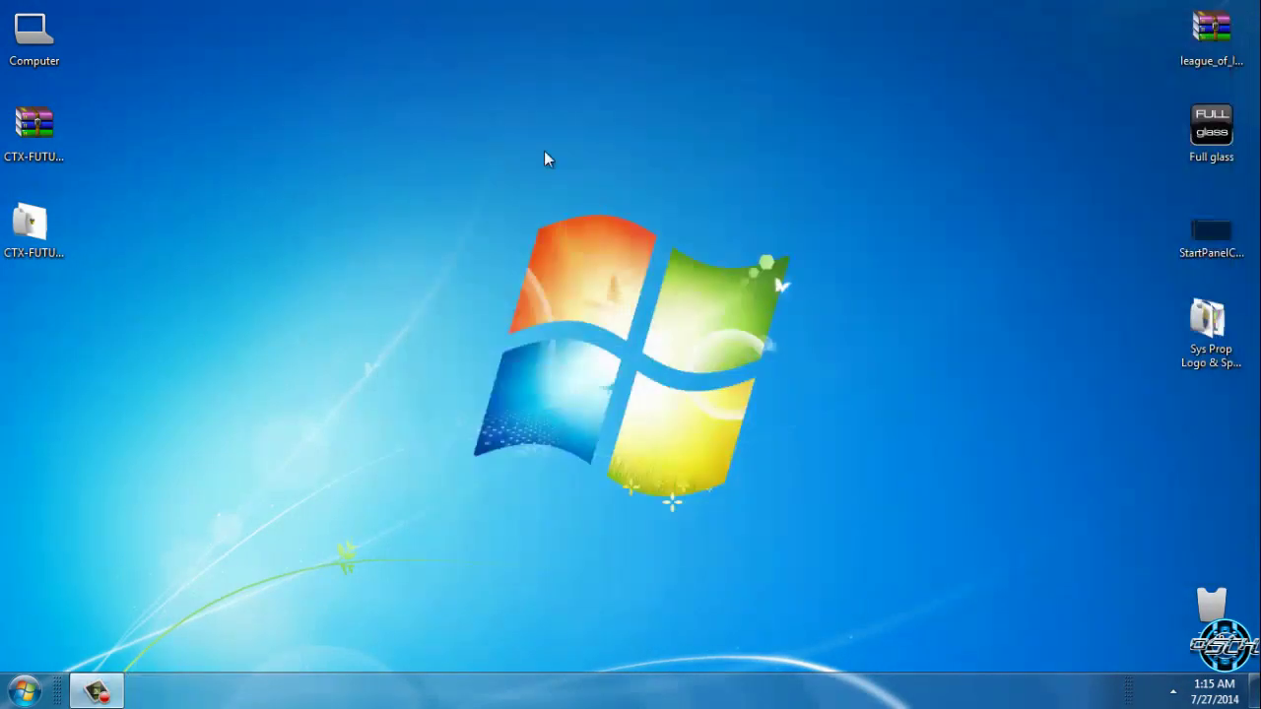
# - Apply the installed CTX-FUTURE-DARK theme in the desktop's Personalization settings and close them
pyautogui.rightClick(544, 152)
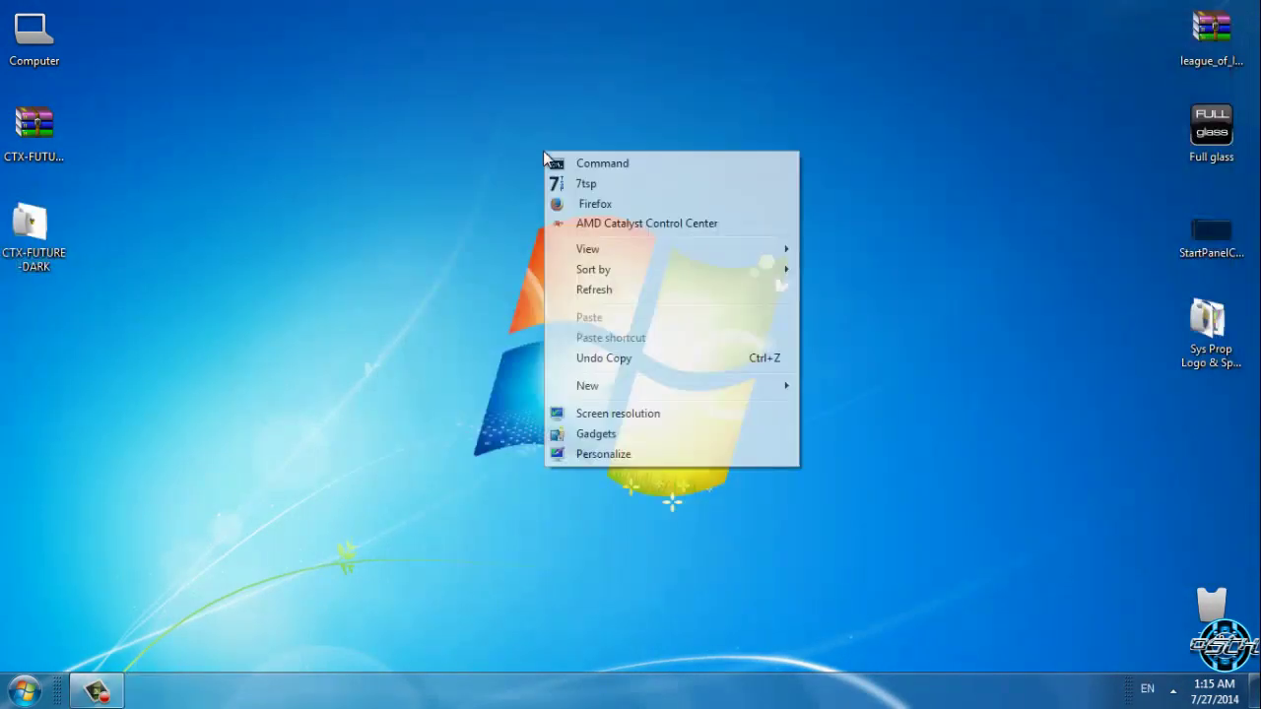
pyautogui.click(603, 454)
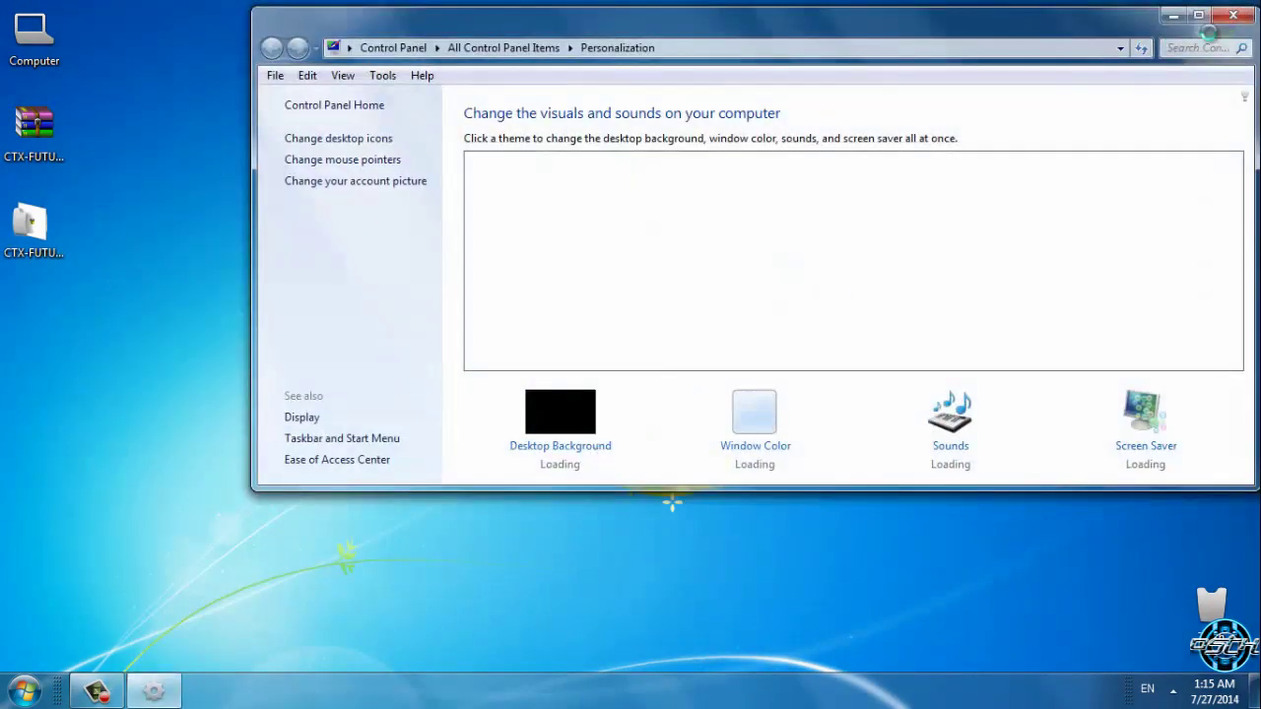
pyautogui.click(1196, 16)
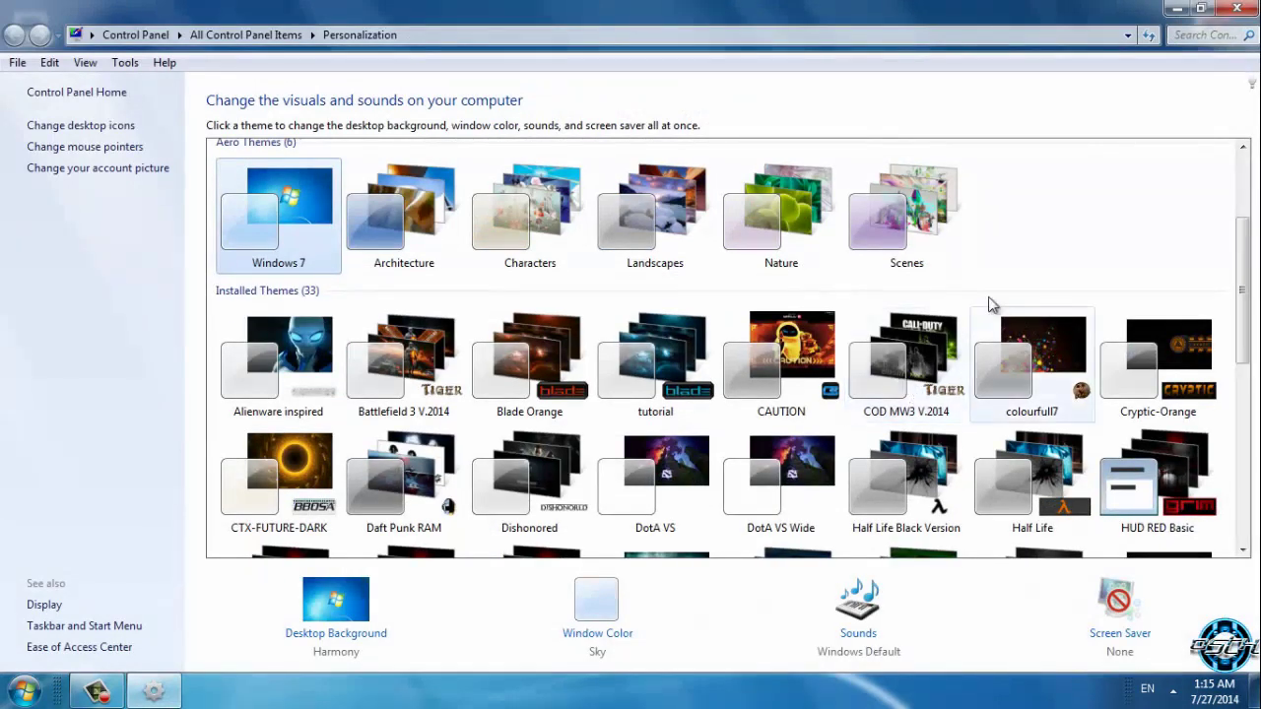
pyautogui.scroll(-1, 990, 300)
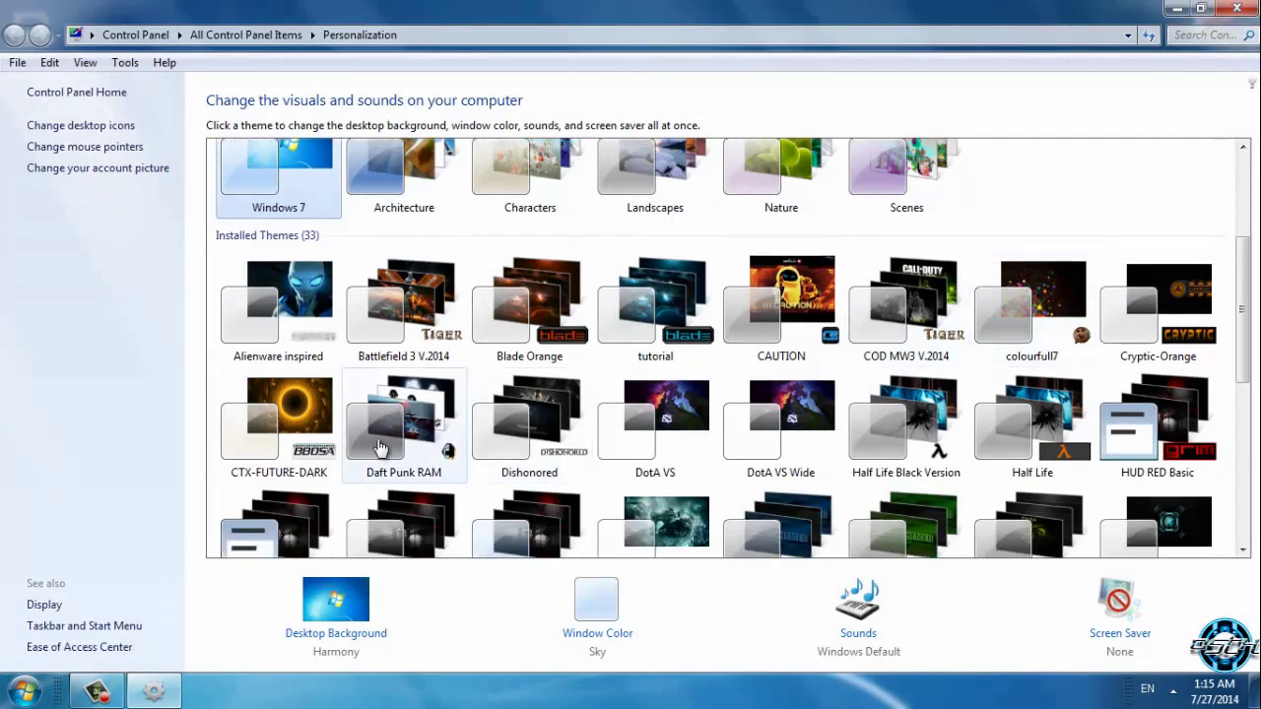
pyautogui.click(311, 435)
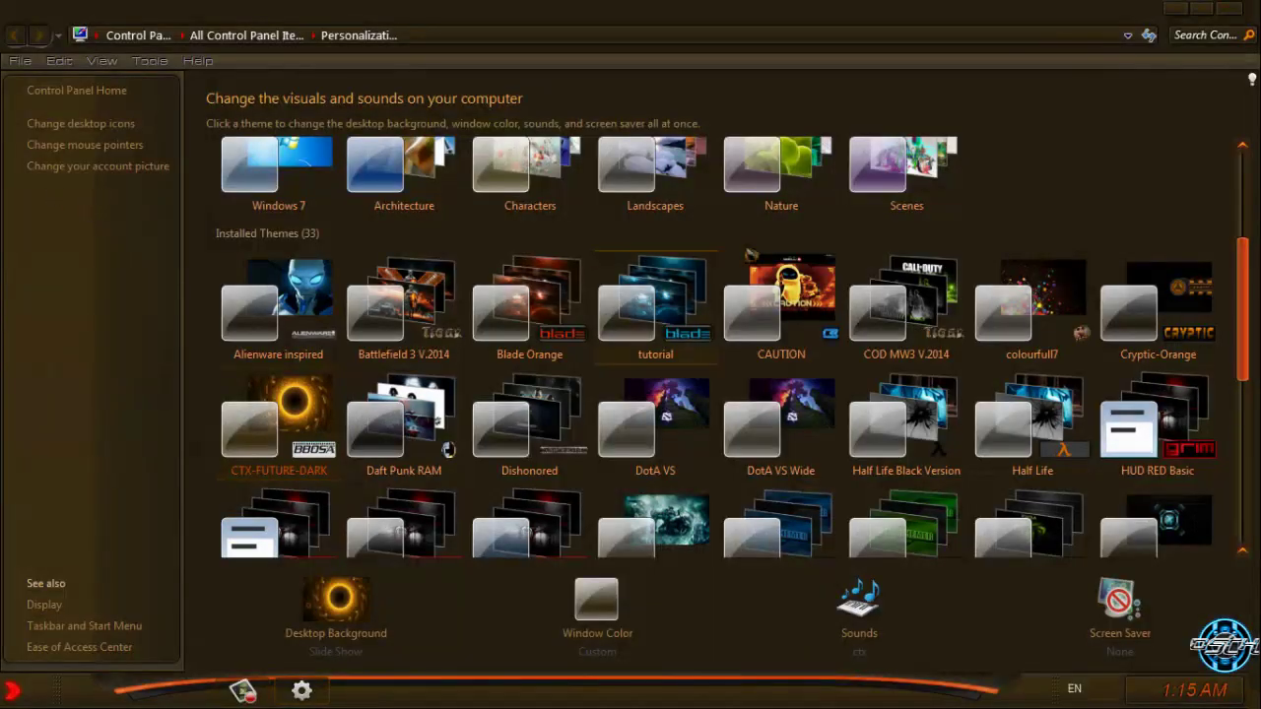
pyautogui.click(1231, 9)
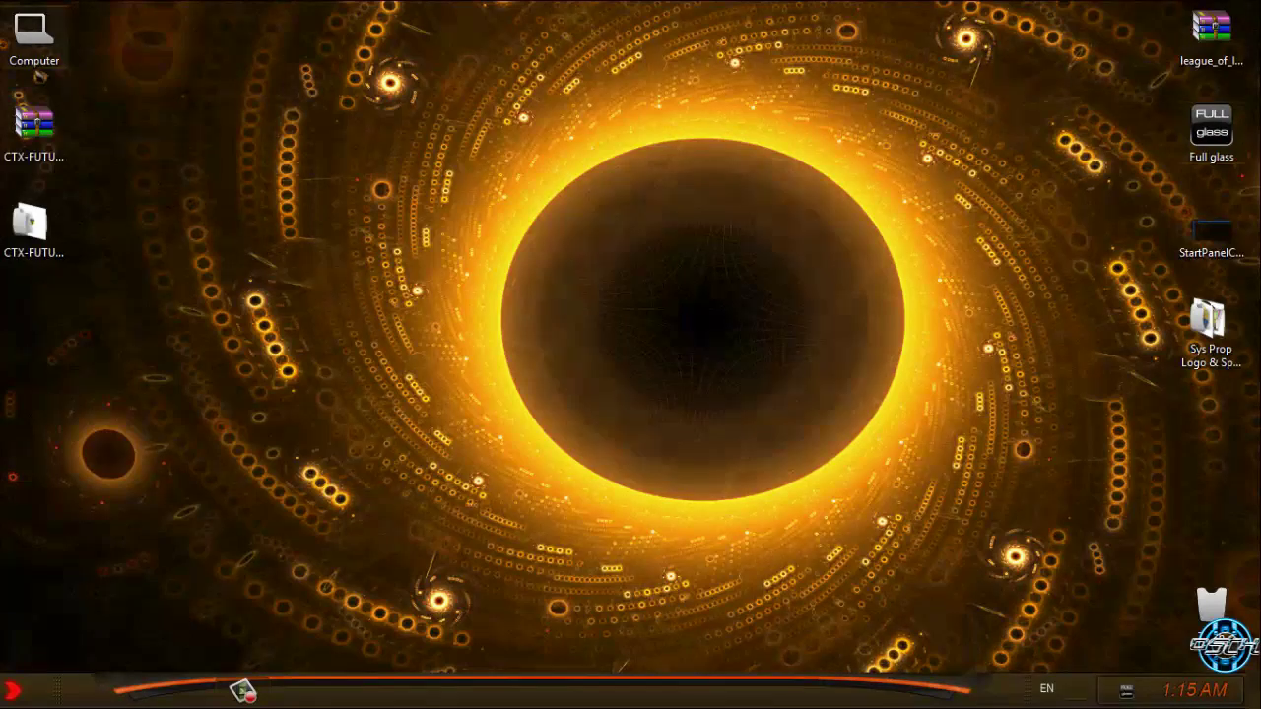
# - Preview the theme in the Computer window by selecting the C: and D: drives, moving and maximizing the window, and closing it
pyautogui.doubleClick(34, 40)
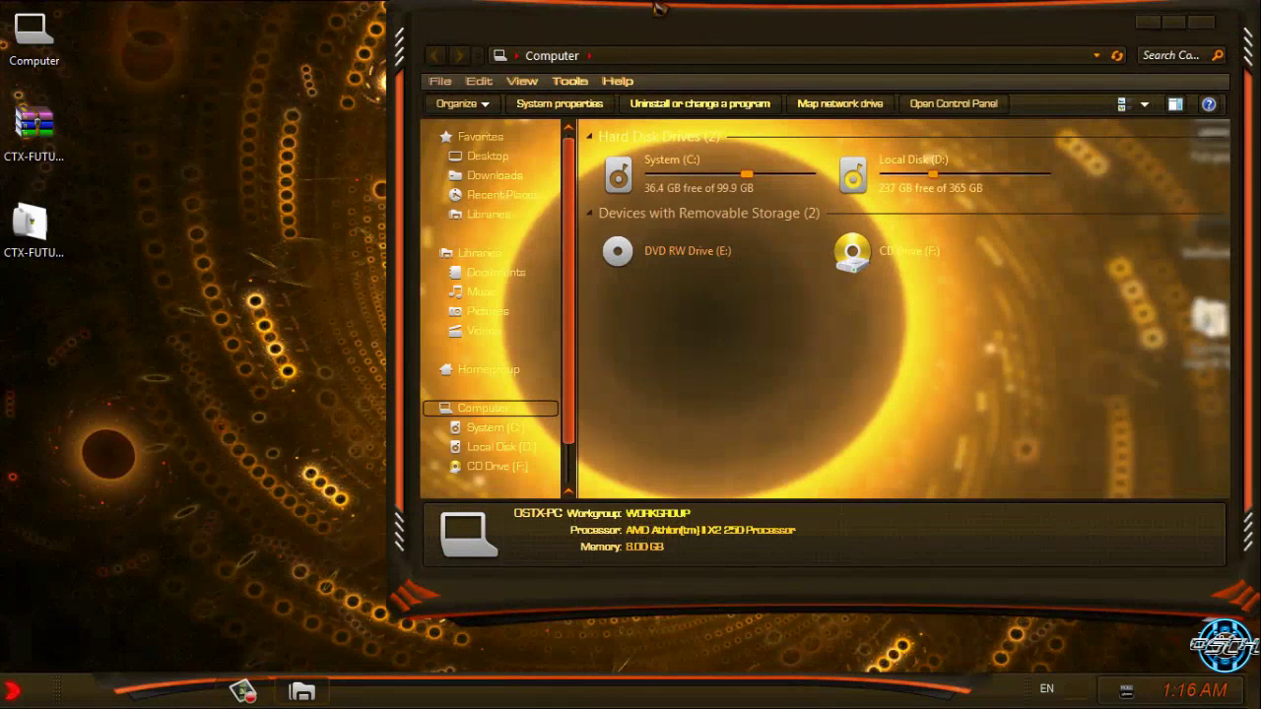
pyautogui.click(778, 171)
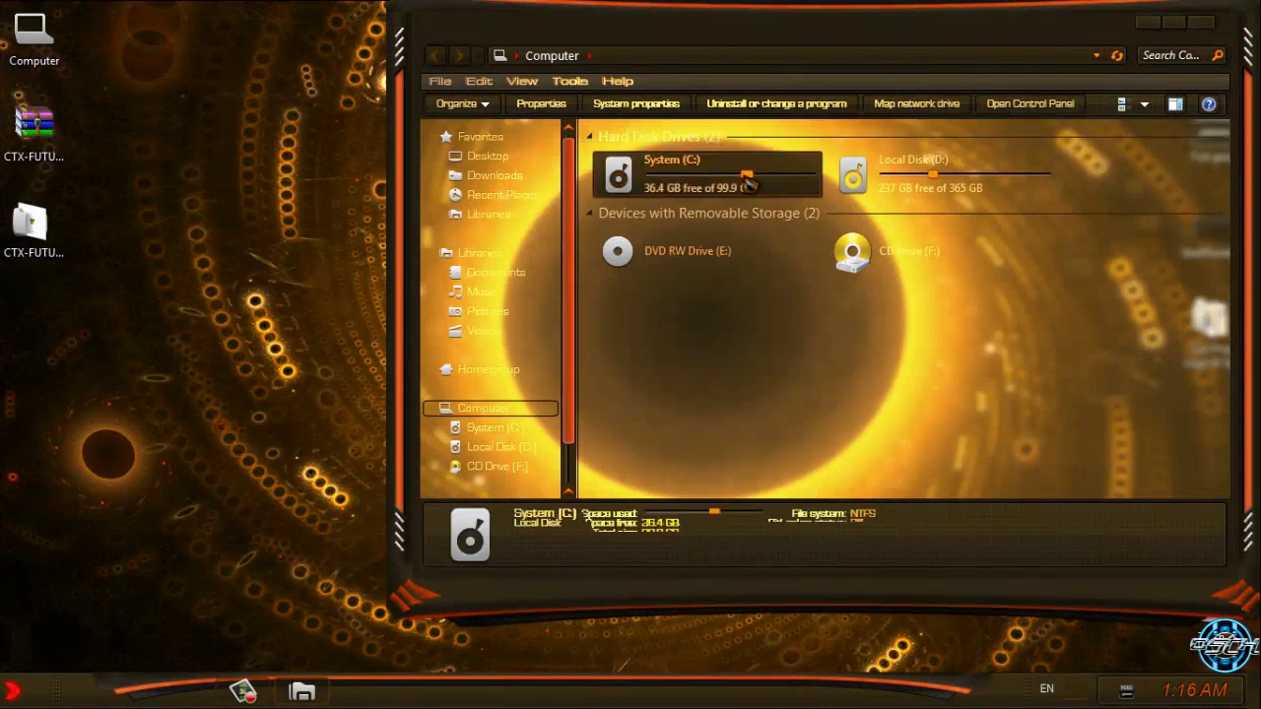
pyautogui.click(911, 182)
pyautogui.click(778, 184)
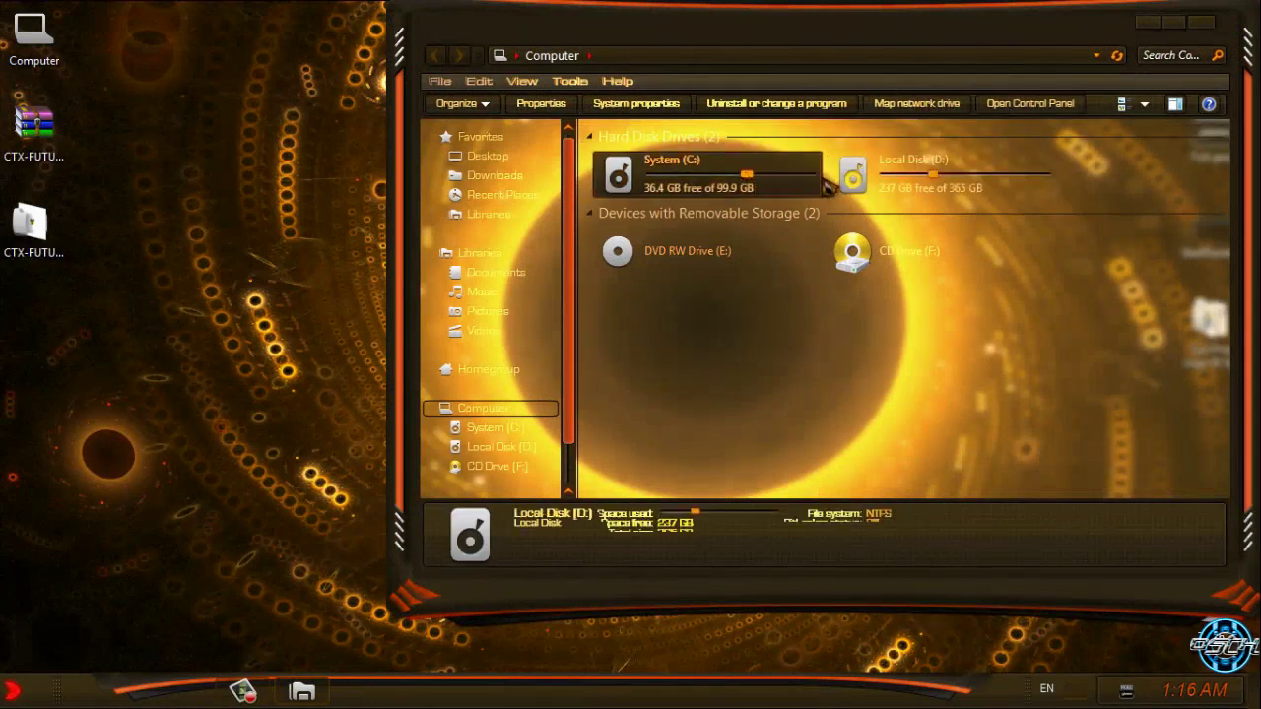
pyautogui.click(880, 187)
pyautogui.keyDown('ctrl'); pyautogui.click(774, 185); pyautogui.keyUp('ctrl')
pyautogui.click(813, 184)
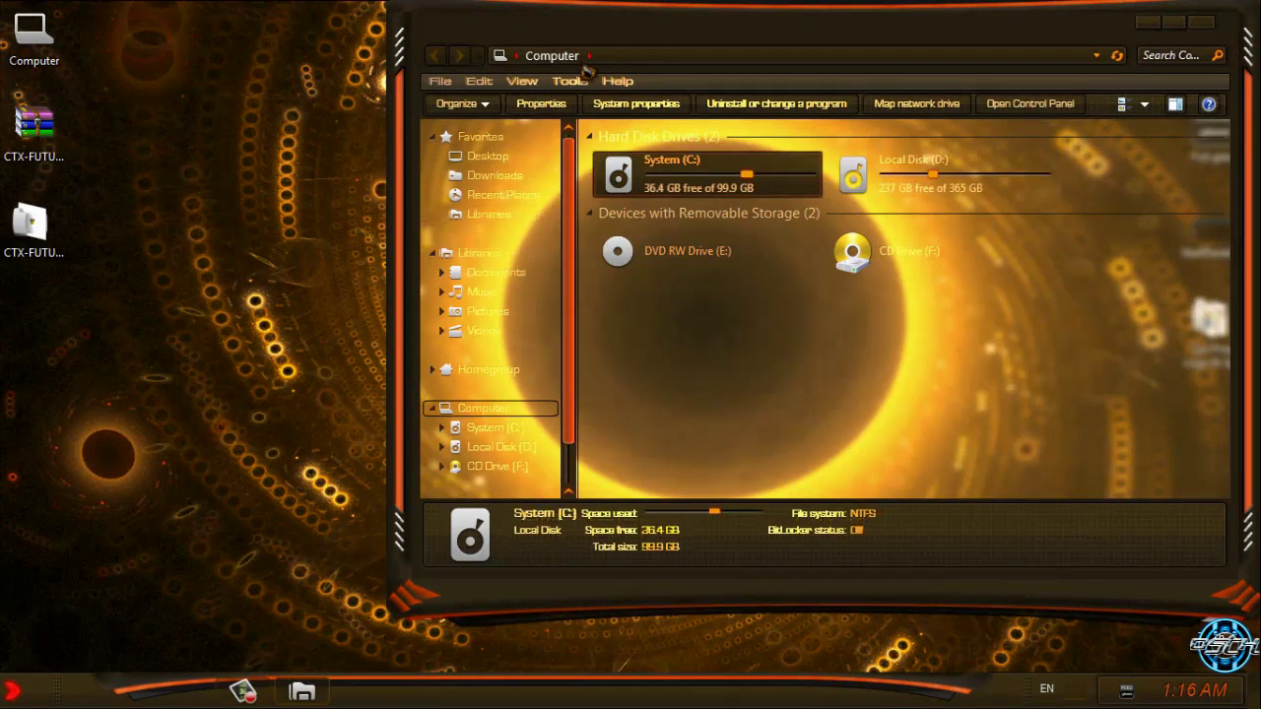
pyautogui.moveTo(628, 34); pyautogui.dragTo(528, 76)
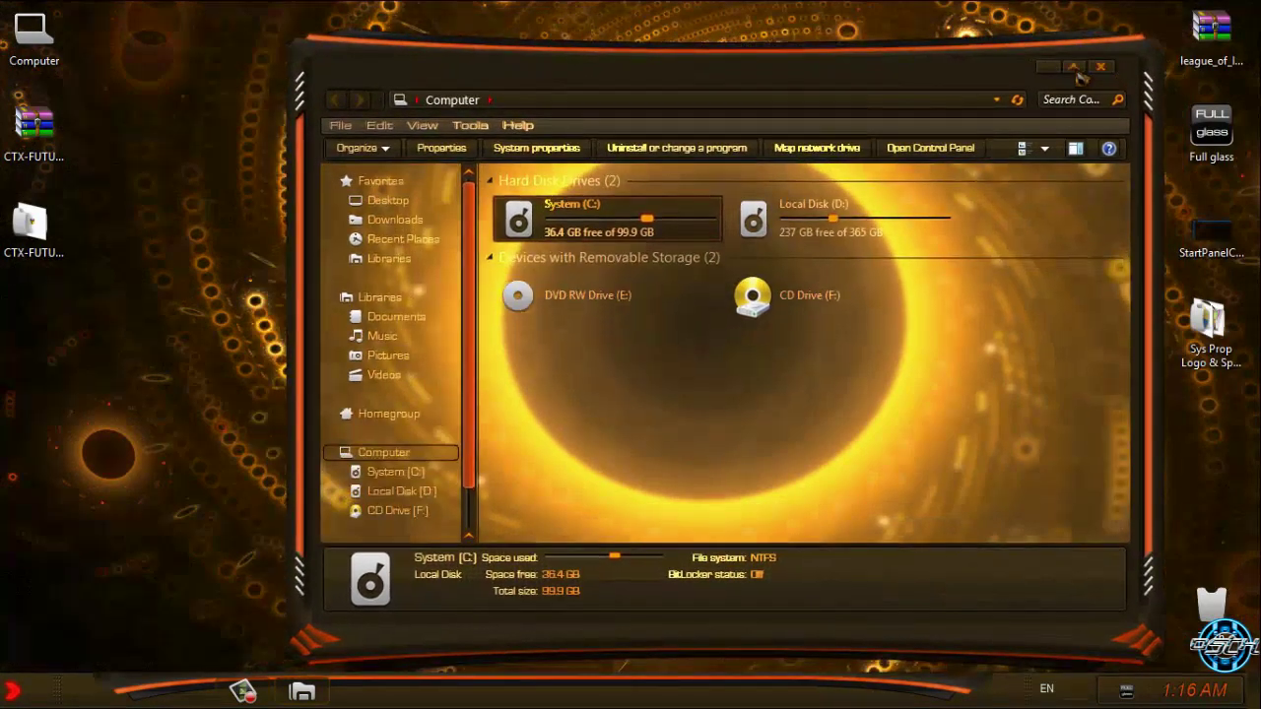
pyautogui.click(1076, 68)
pyautogui.click(1229, 9)
# - Look at the themed Start menu, then reopen the Computer window, restore it from maximized size and close it
pyautogui.click(14, 691)
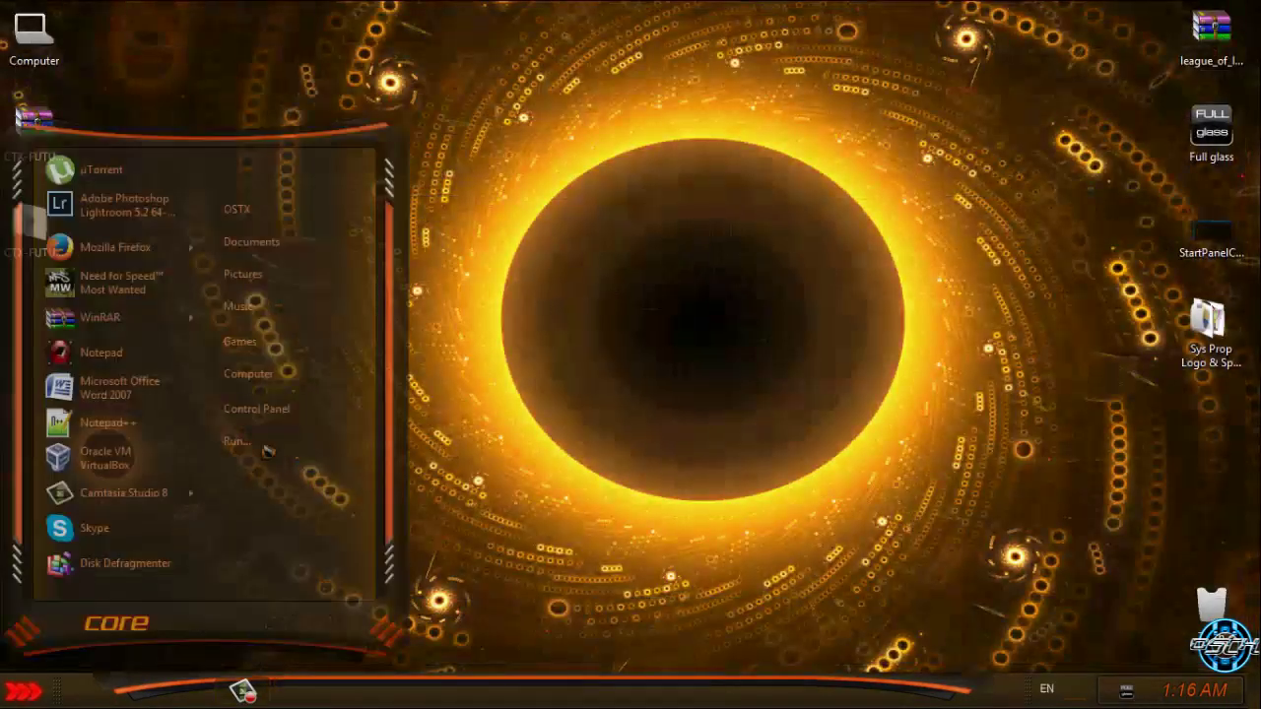
pyautogui.doubleClick(48, 59)
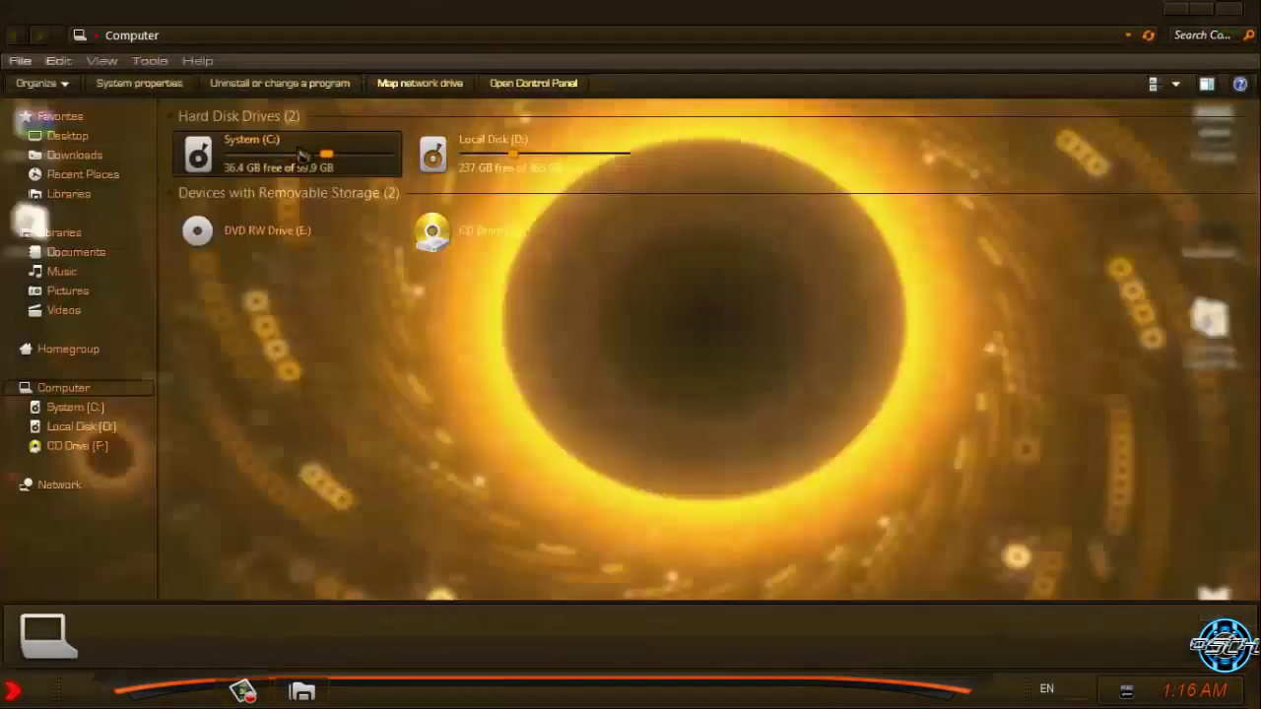
pyautogui.moveTo(482, 10); pyautogui.dragTo(631, 78)
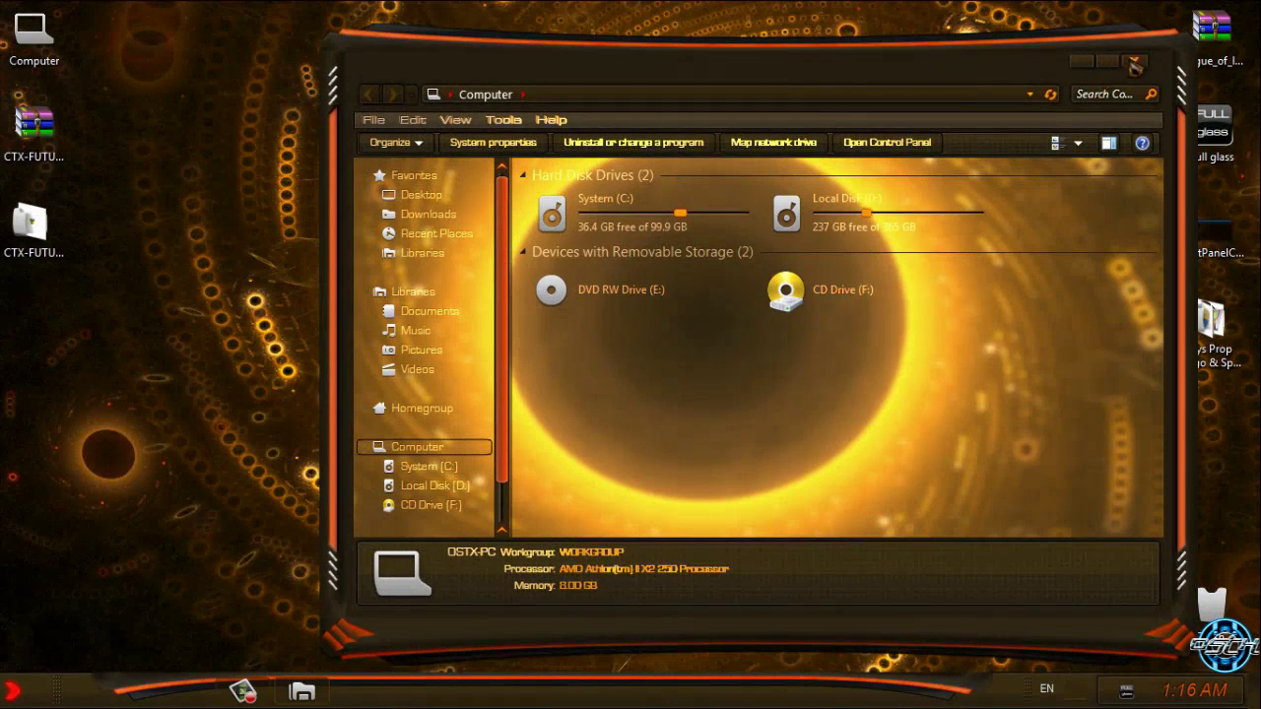
pyautogui.click(1133, 64)
# - Open the computer's system properties from the Start menu, look through the themed page and close it
pyautogui.click(22, 690)
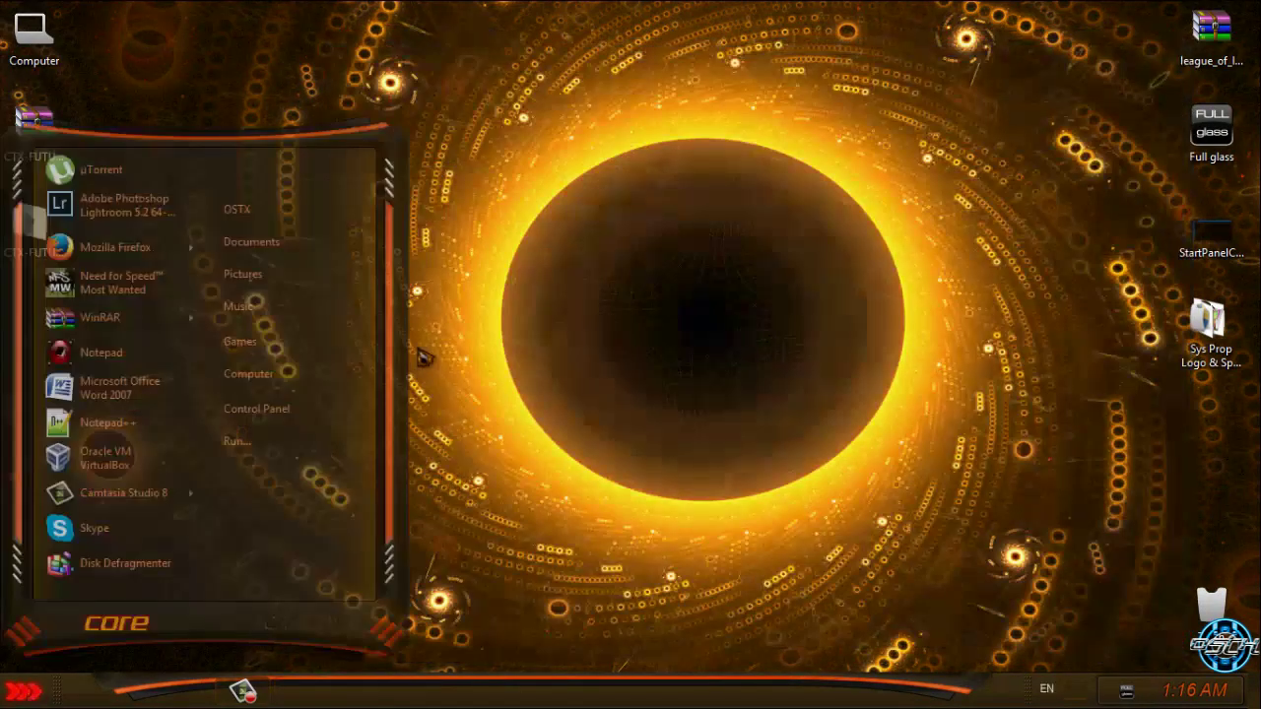
pyautogui.rightClick(291, 375)
pyautogui.click(350, 560)
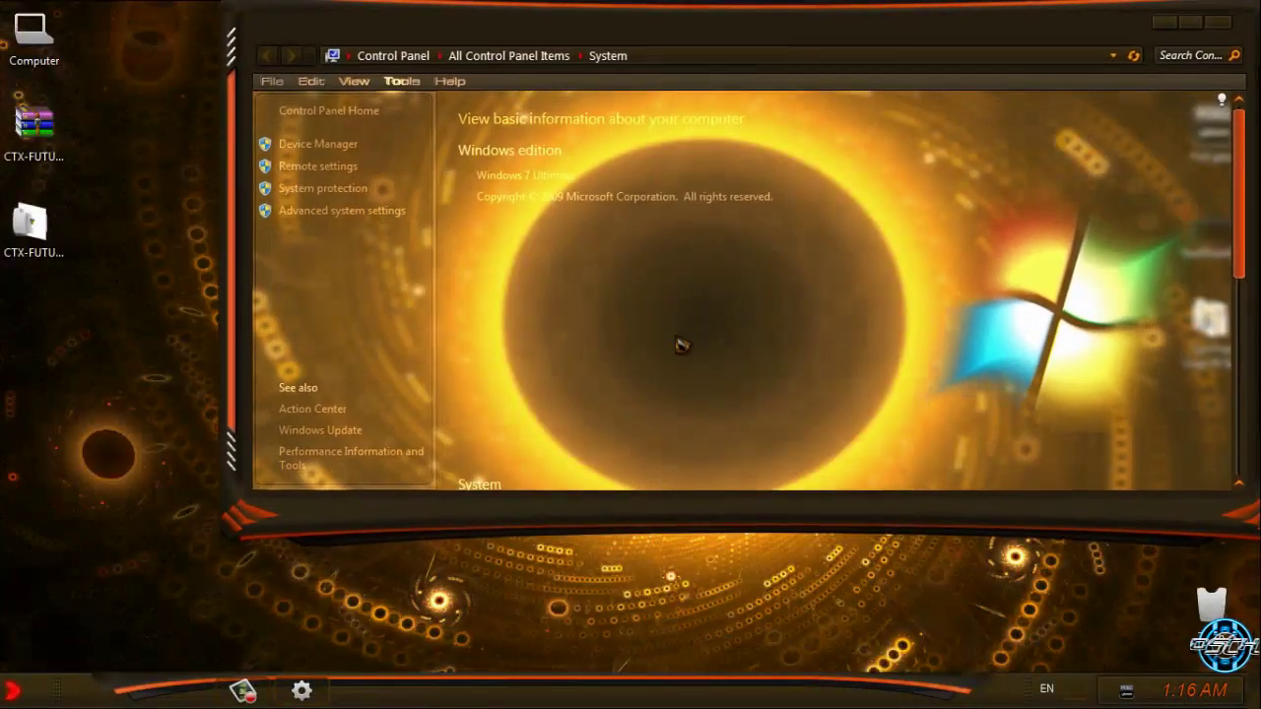
pyautogui.scroll(-4, 1033, 374)
pyautogui.scroll(4, 1033, 375)
pyautogui.scroll(-5, 1090, 393)
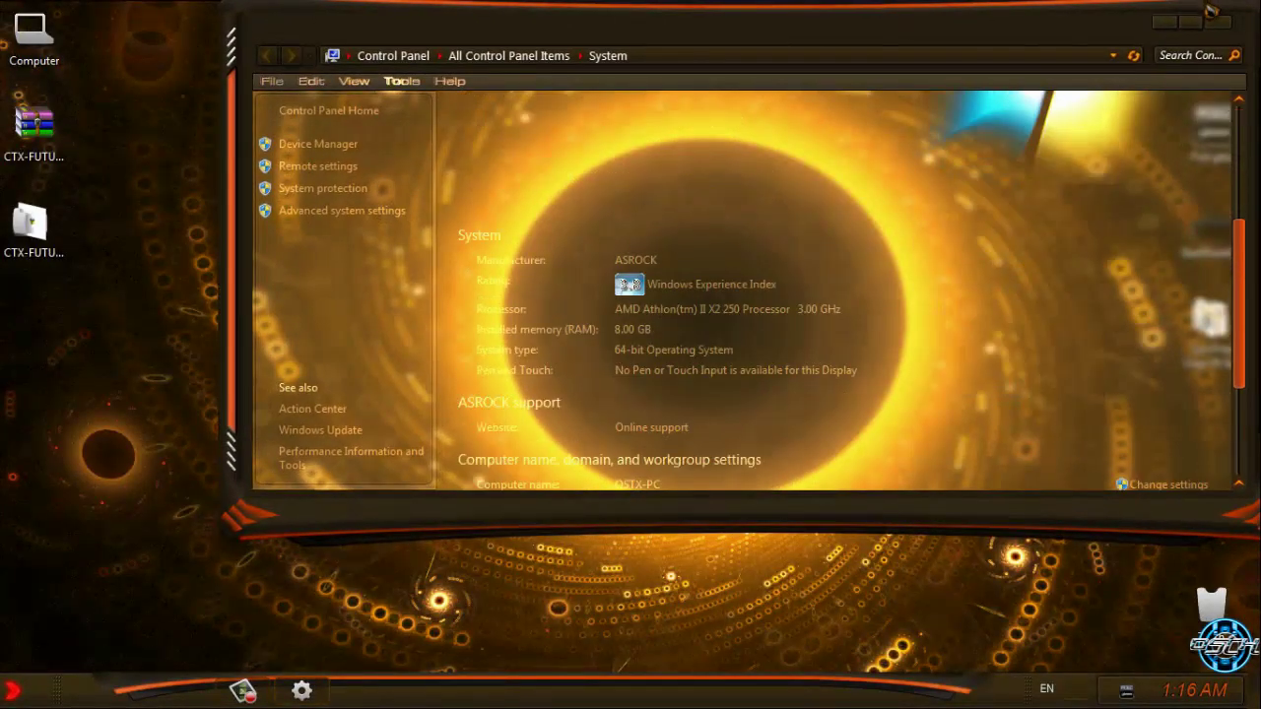
pyautogui.click(1215, 16)
# - Set the desktop background to the theme's second wallpaper, the orange and black abstract, and minimize the settings window
pyautogui.rightClick(551, 355)
pyautogui.click(631, 646)
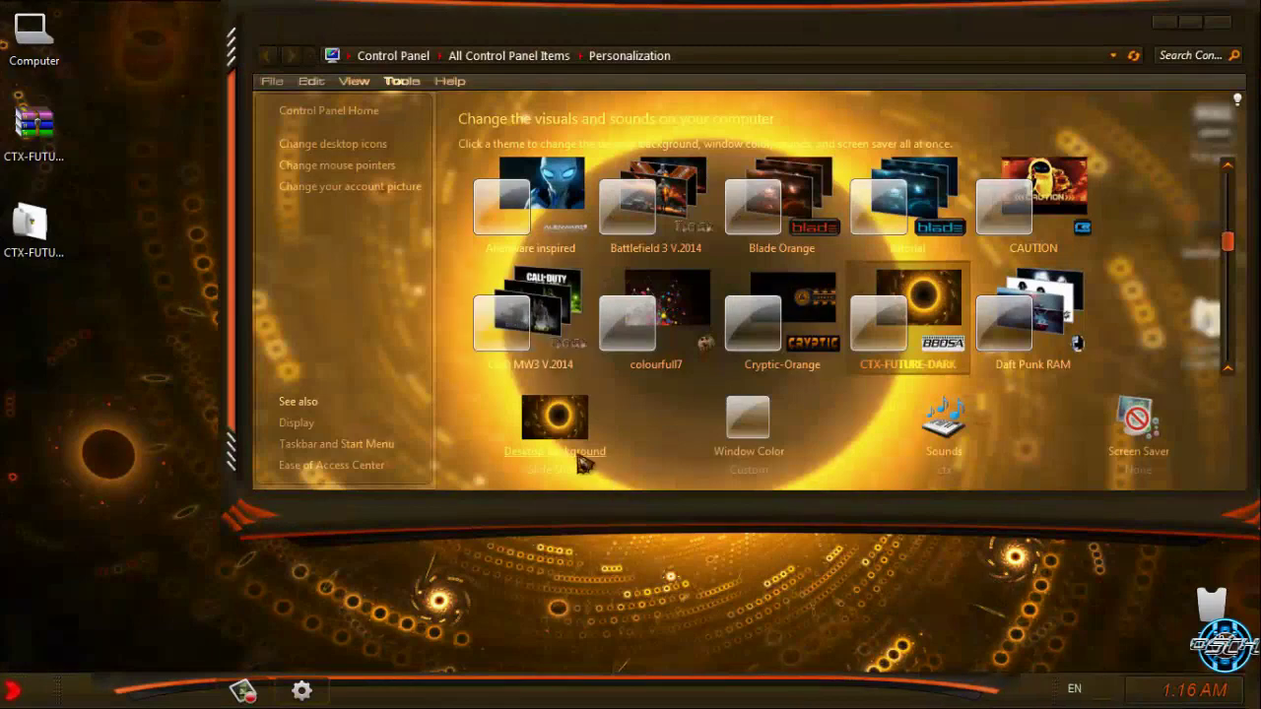
pyautogui.click(532, 279)
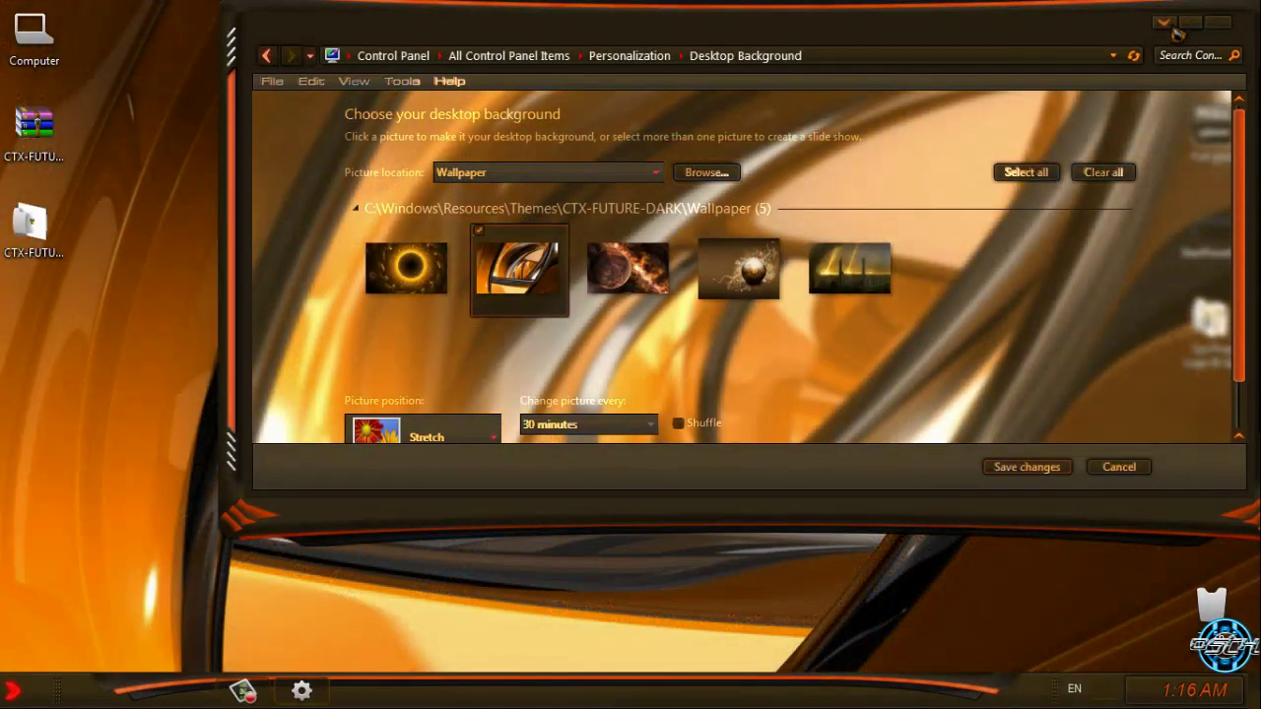
pyautogui.click(1168, 24)
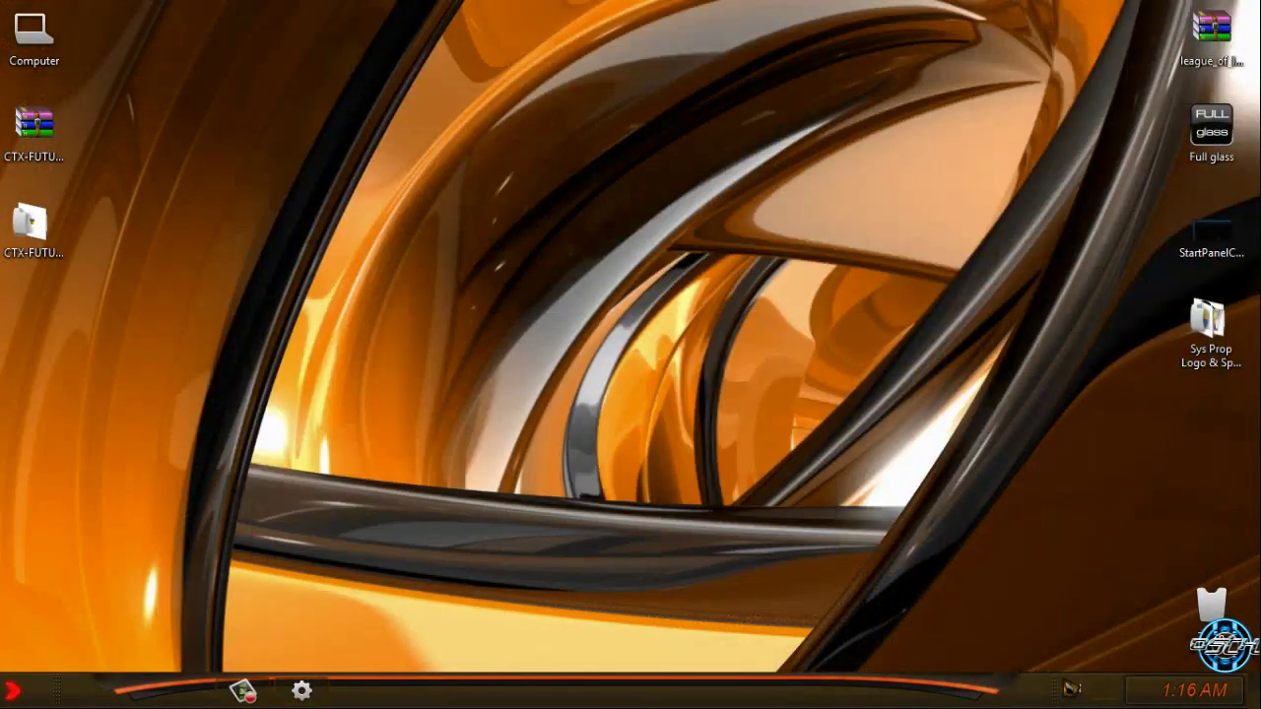
# - Set the menu transparency to 90% in the menu transparency utility running in the background
pyautogui.click(1103, 692)
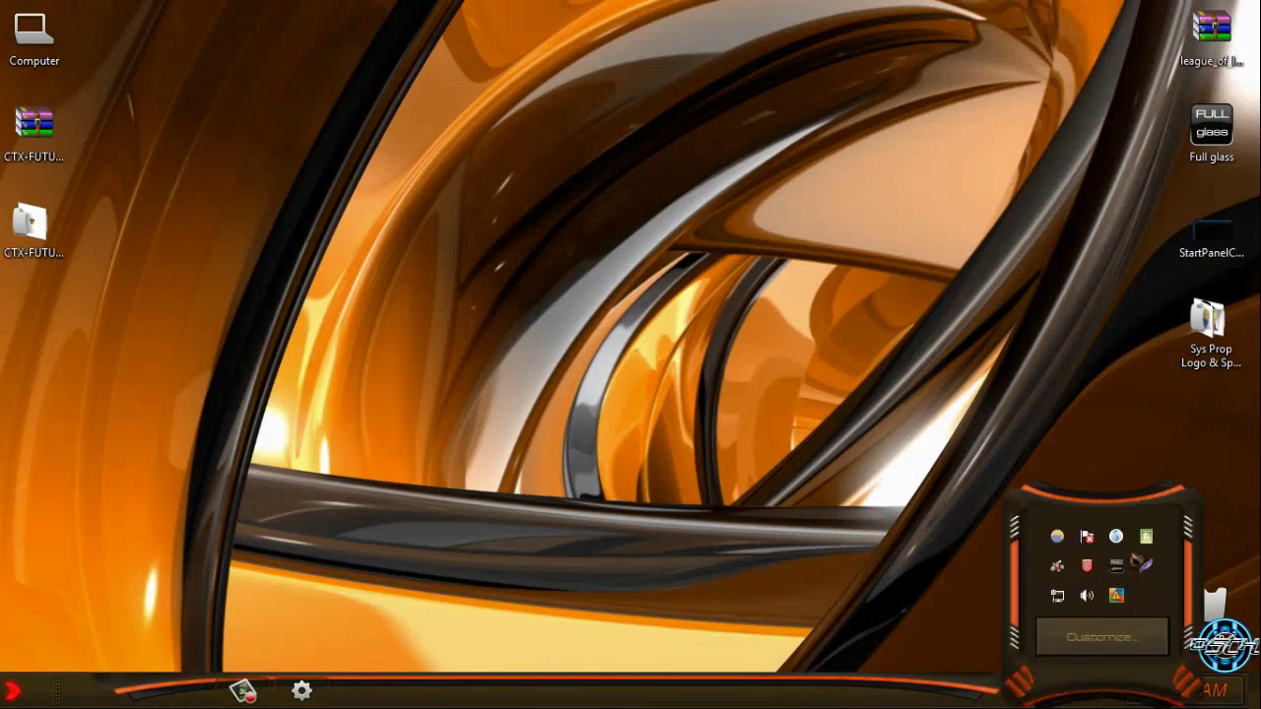
pyautogui.rightClick(1144, 562)
pyautogui.moveTo(1068, 412)
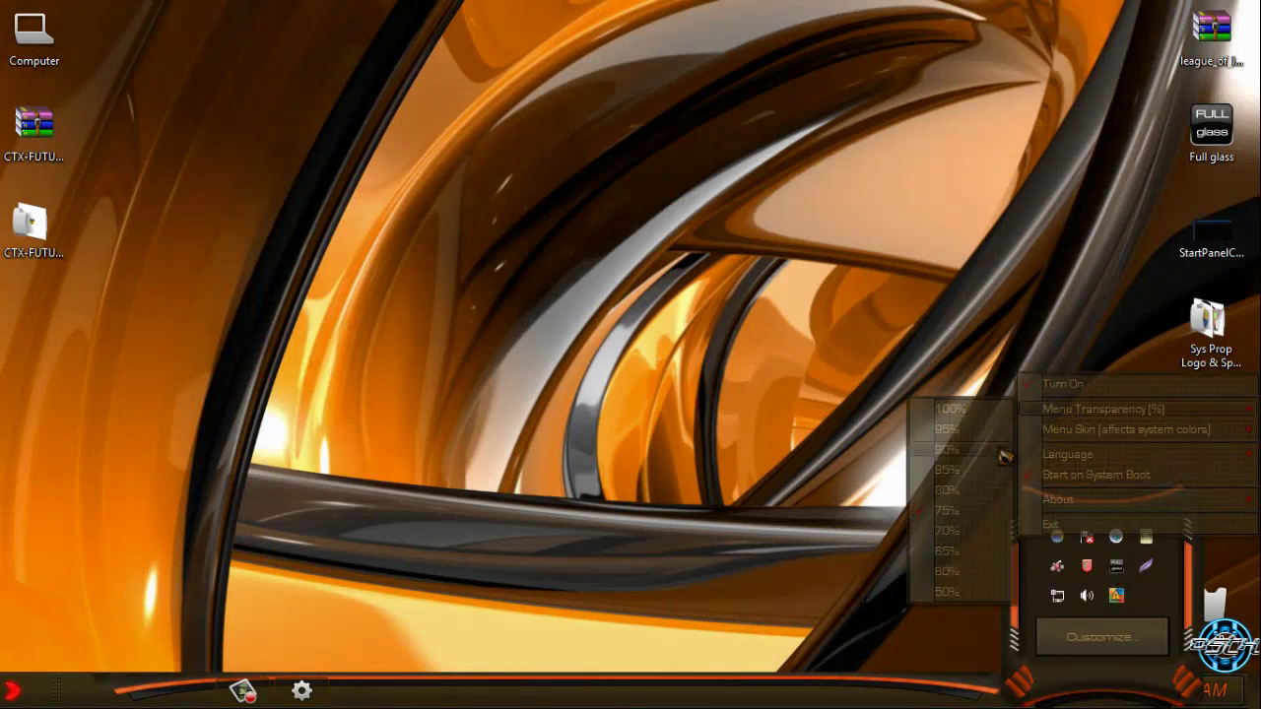
pyautogui.click(946, 449)
# - Check how the desktop context menu and the Start menu look with the new transparency, refreshing the desktop
pyautogui.rightClick(395, 265)
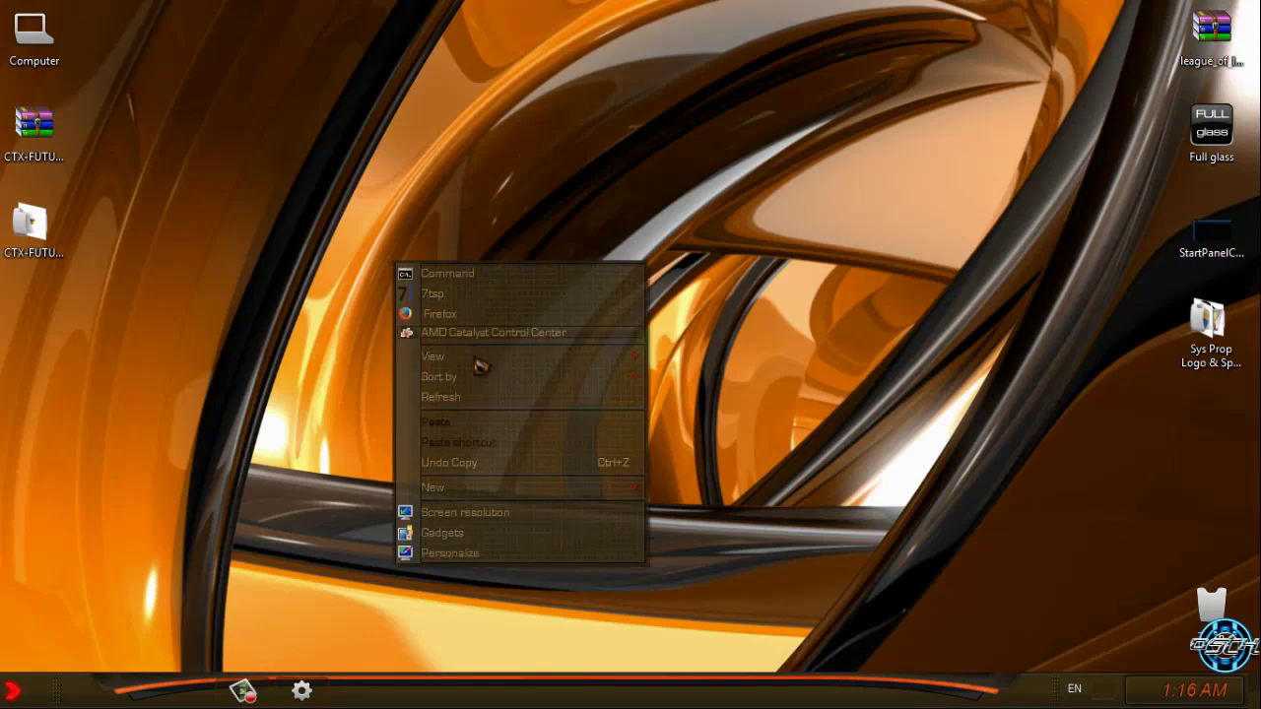
pyautogui.click(484, 398)
pyautogui.press('super')
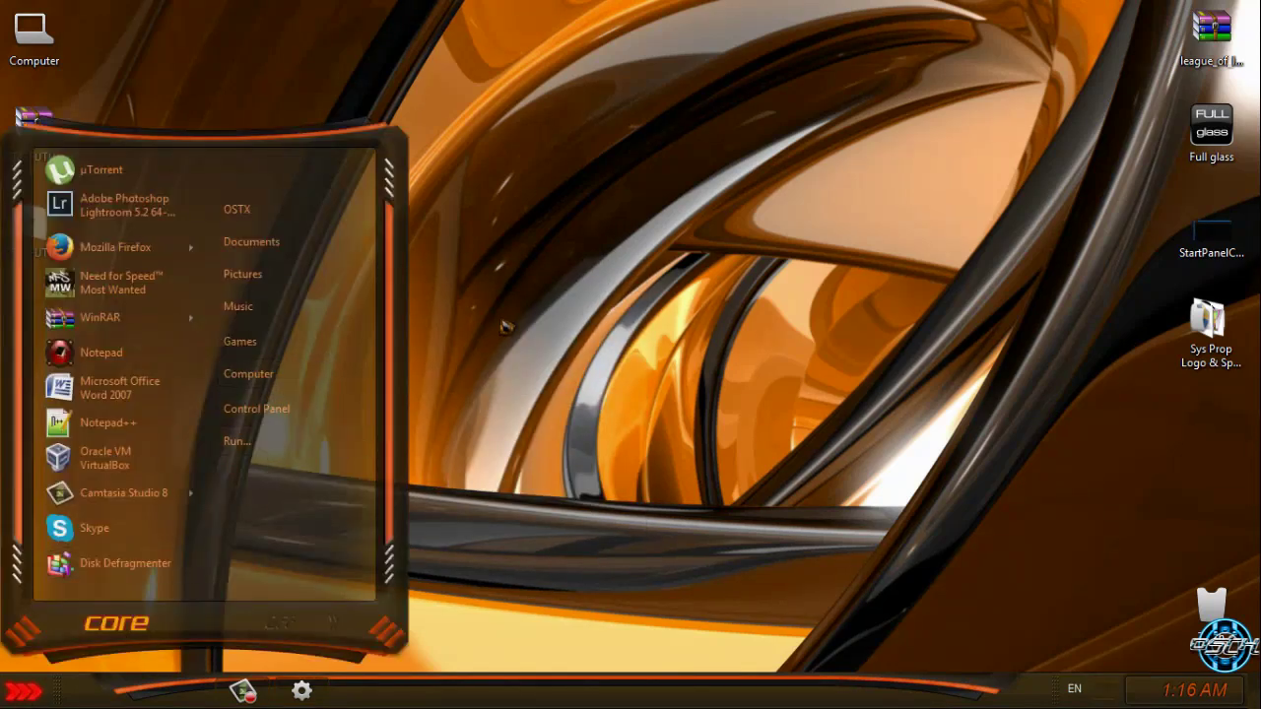
pyautogui.rightClick(502, 321)
pyautogui.click(581, 452)
# - Choose a different menu transparency percentage in the background menu transparency utility
pyautogui.click(1111, 692)
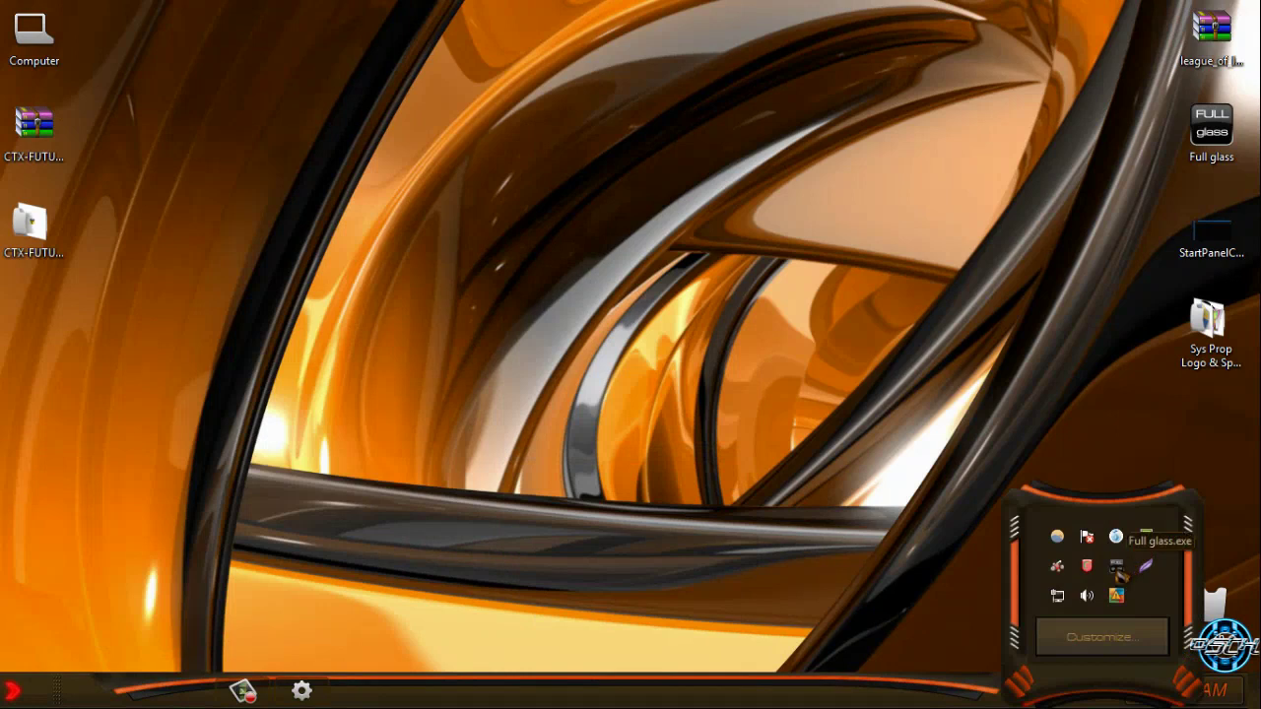
pyautogui.rightClick(1142, 562)
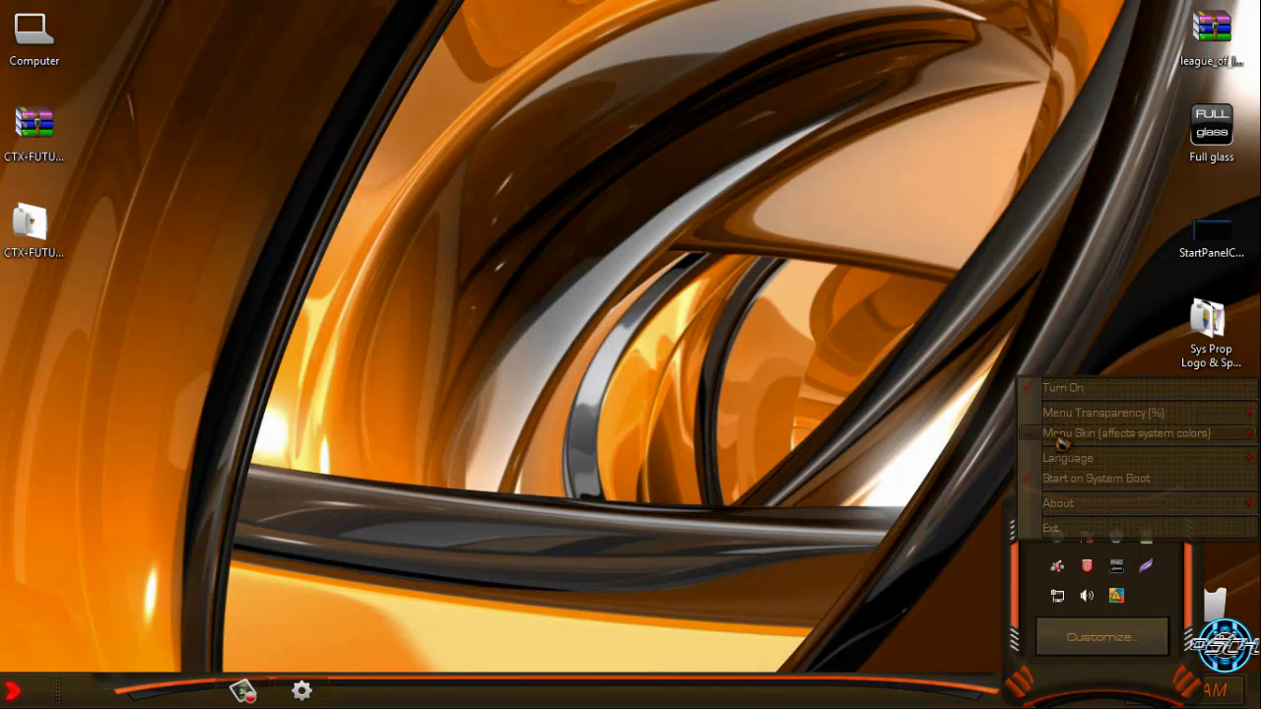
pyautogui.moveTo(1055, 415)
pyautogui.click(973, 437)
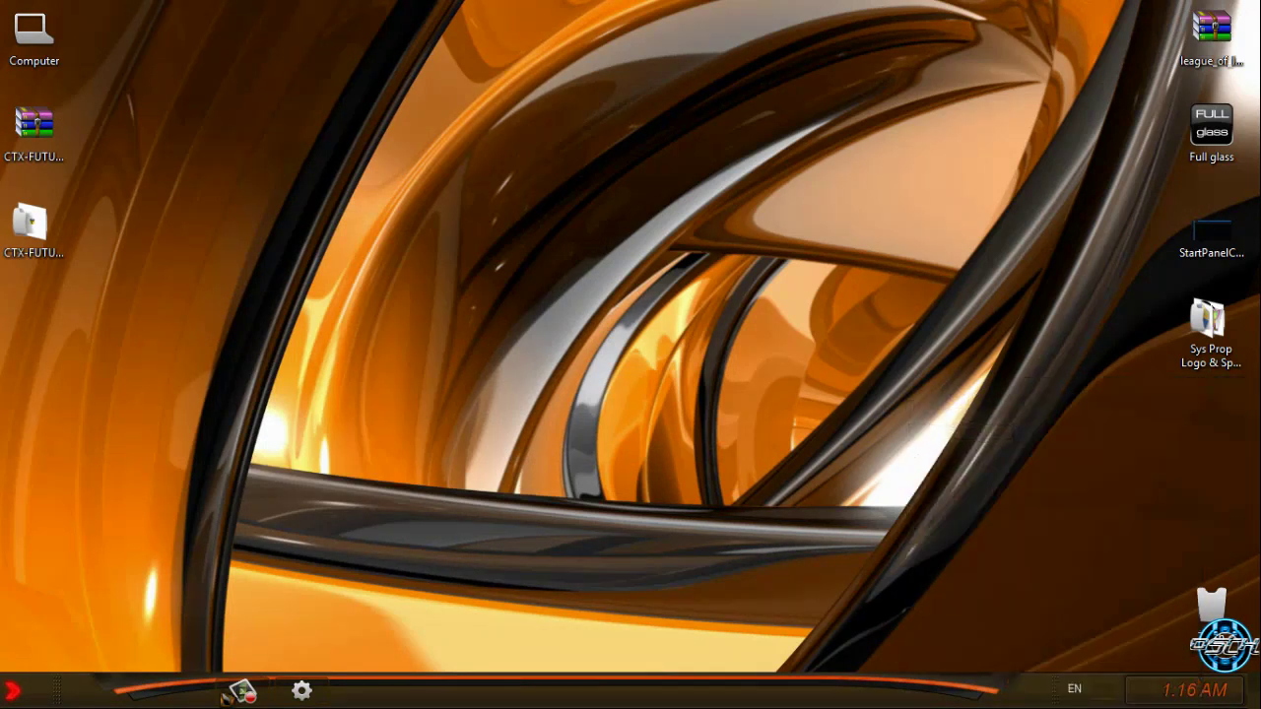
# - Try the theme's third wallpaper, the planet in space, as the desktop background and minimize the settings window
pyautogui.click(302, 691)
pyautogui.click(630, 281)
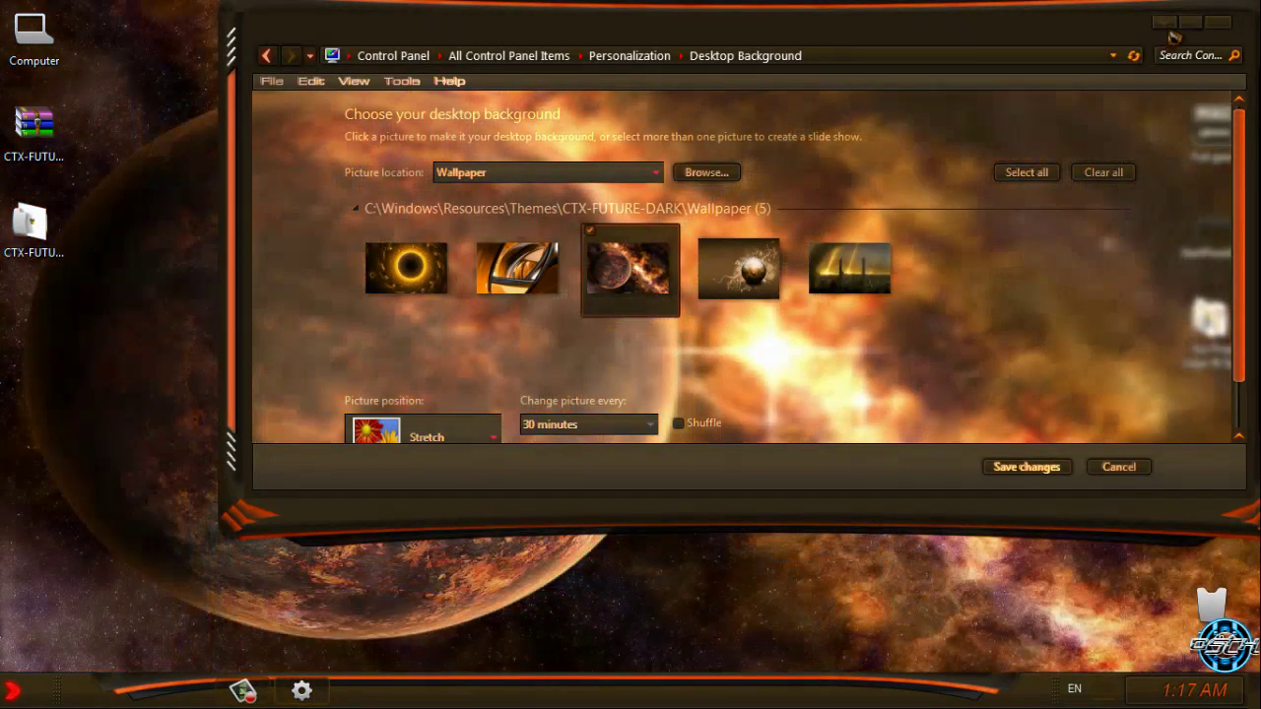
pyautogui.click(1164, 23)
# - Set the desktop background to the theme's fifth wallpaper, the city with twin towers, save the changes and close the settings window
pyautogui.click(301, 691)
pyautogui.click(849, 268)
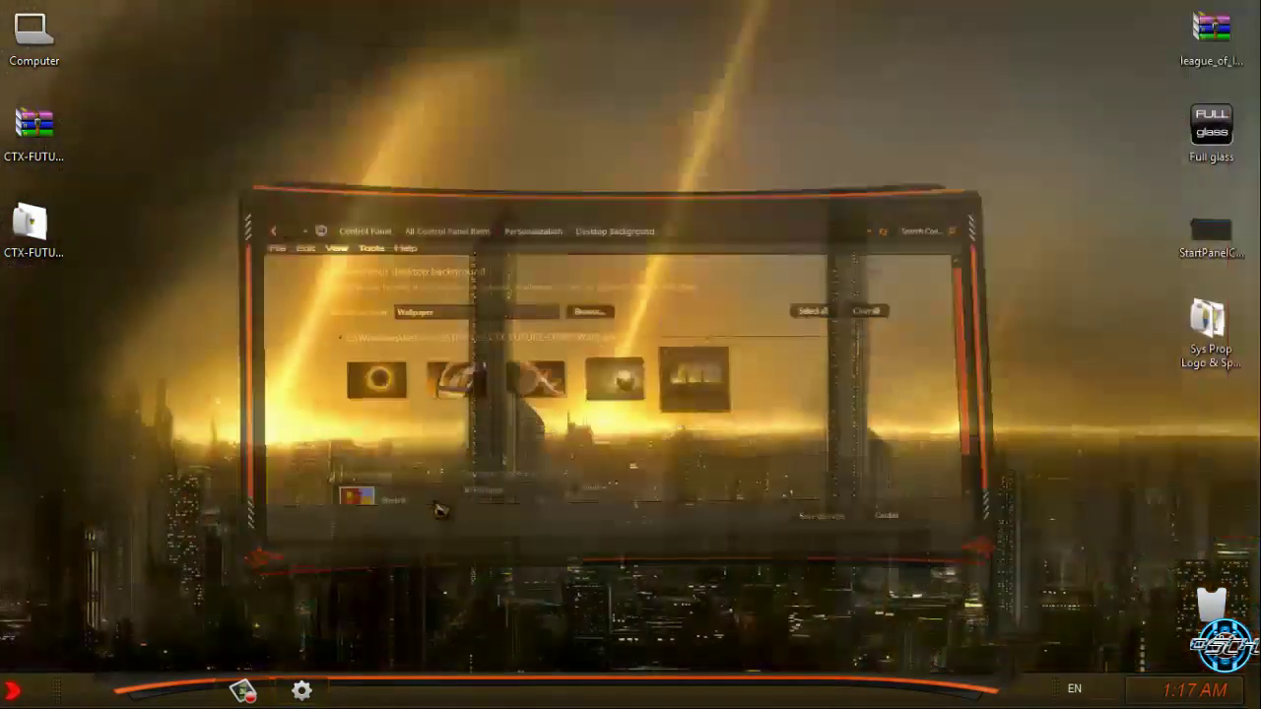
pyautogui.click(14, 691)
pyautogui.click(14, 691)
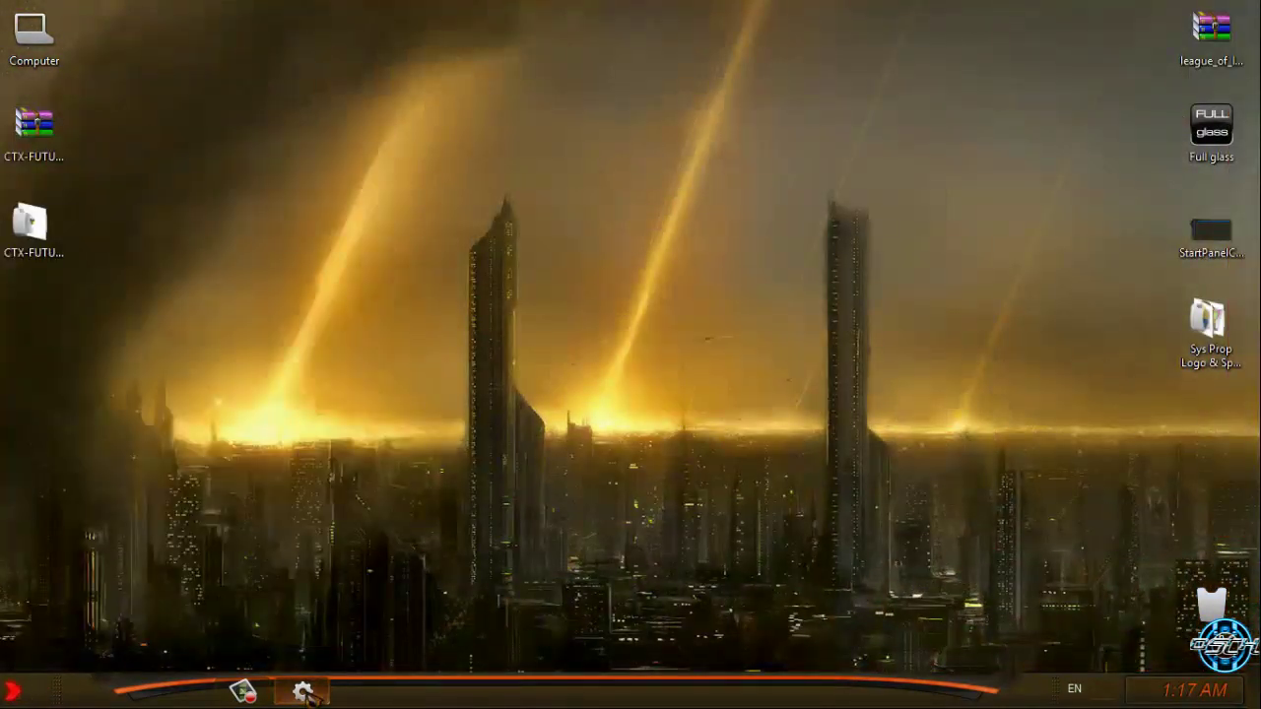
pyautogui.click(301, 690)
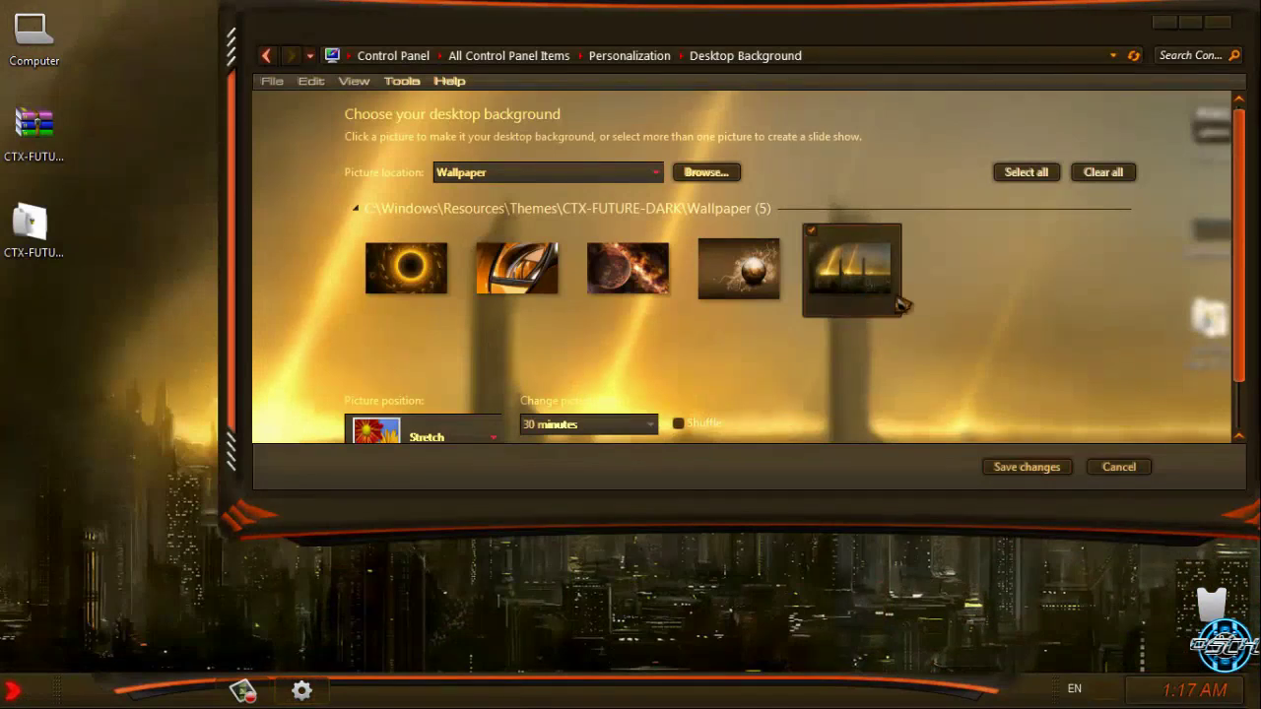
pyautogui.click(1040, 469)
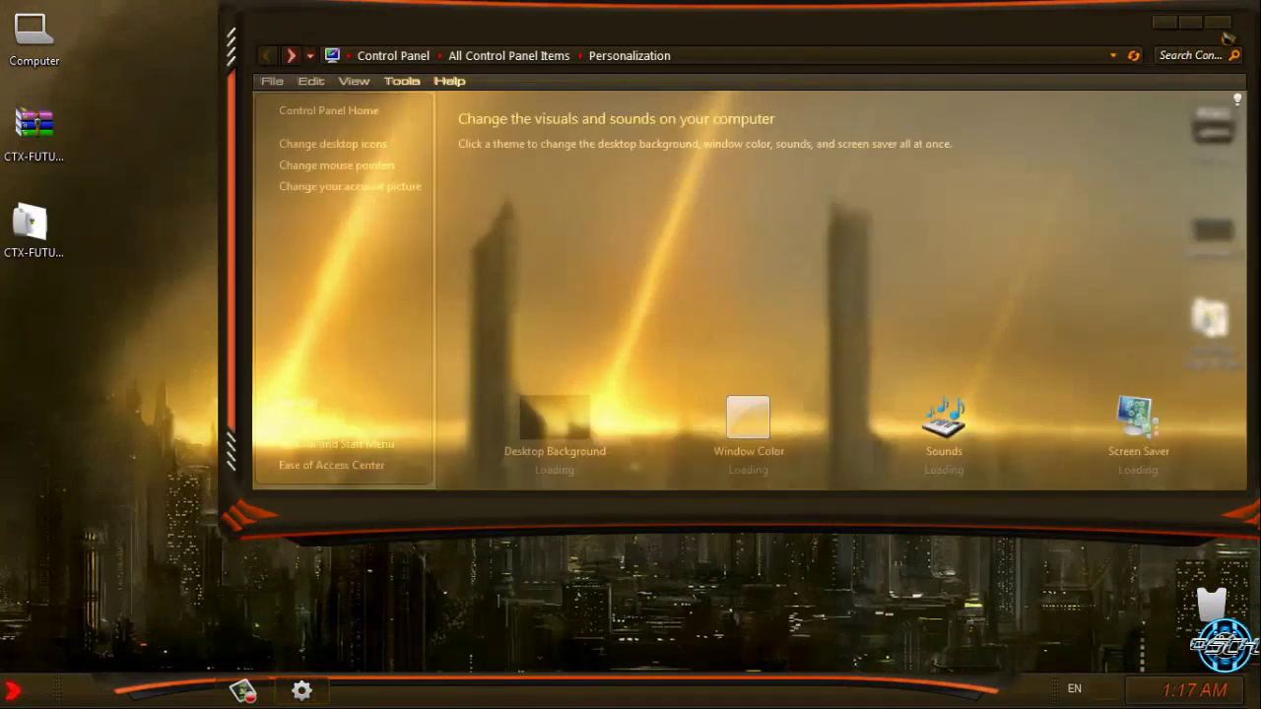
pyautogui.click(1219, 24)
# - Refresh the desktop, then view the Computer window's themed look over the city wallpaper and close it
pyautogui.rightClick(152, 108)
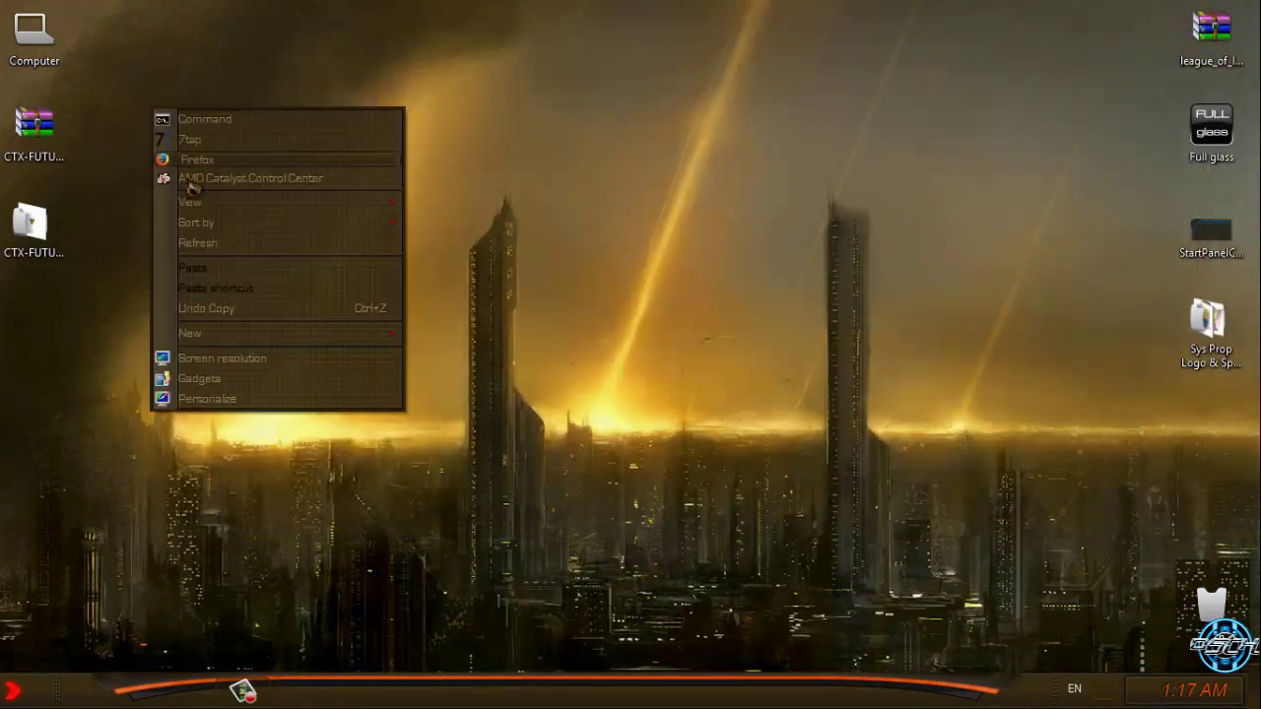
pyautogui.click(195, 245)
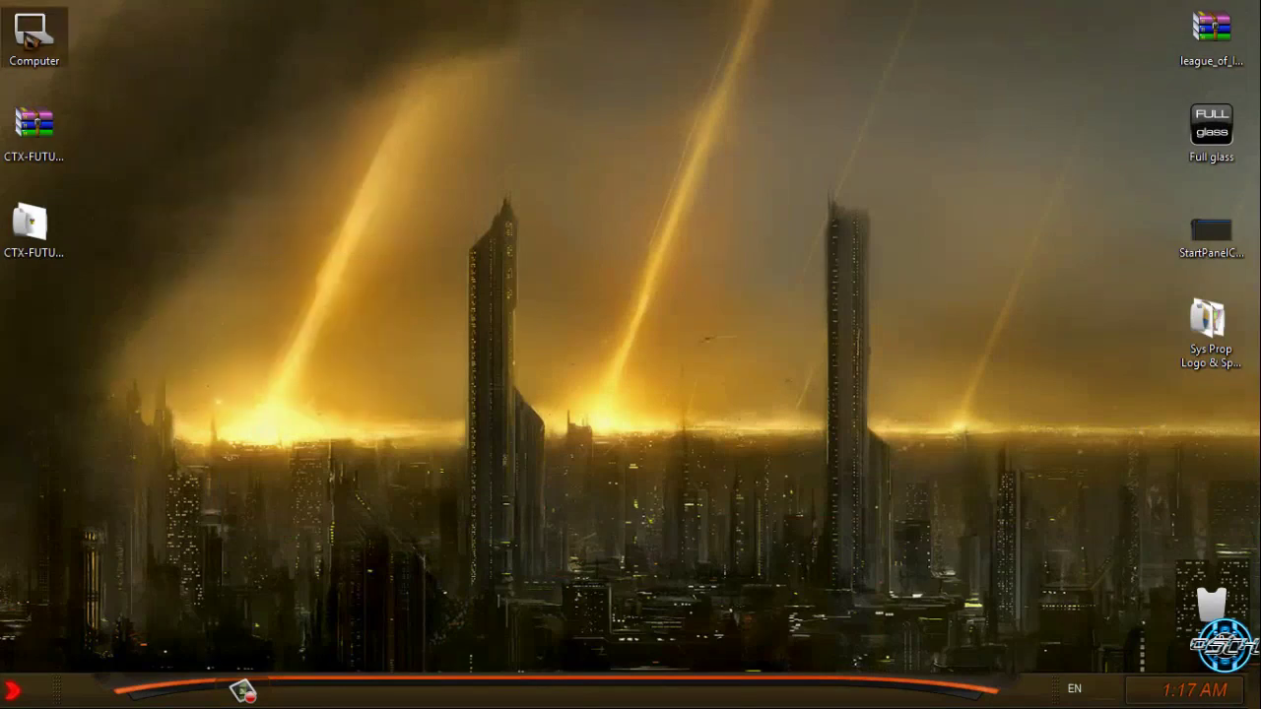
pyautogui.doubleClick(29, 38)
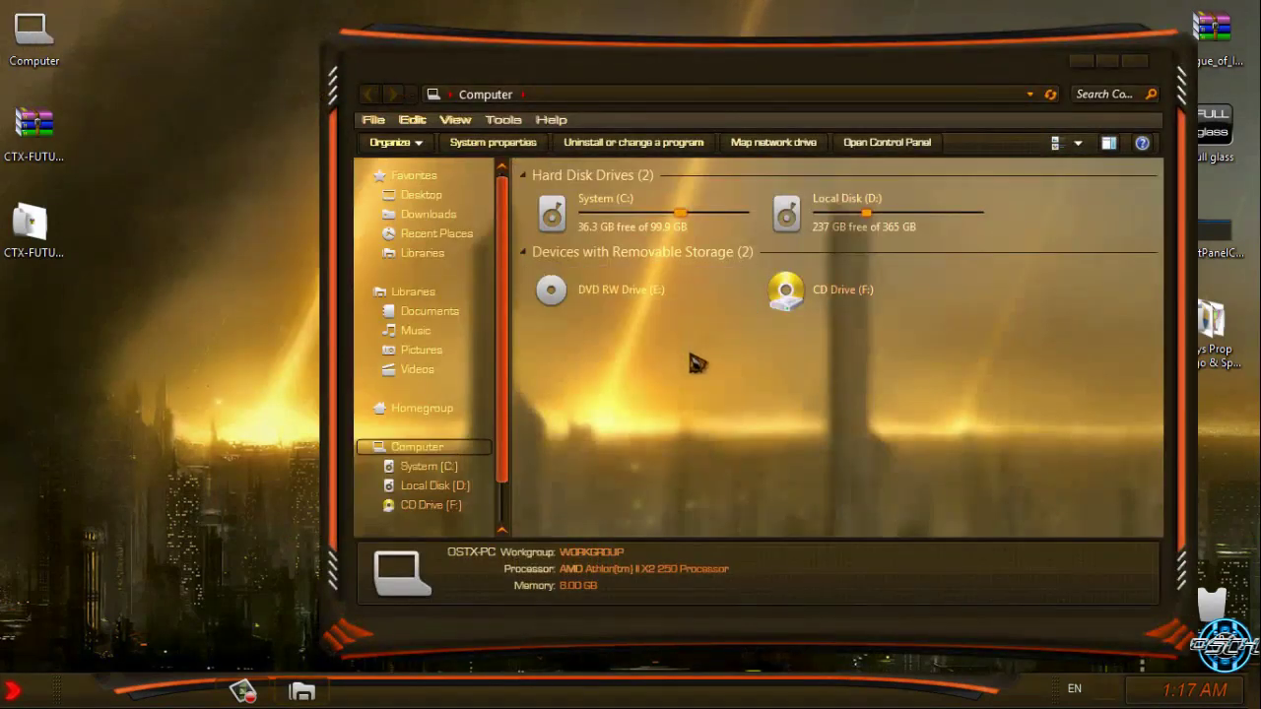
pyautogui.click(1134, 61)
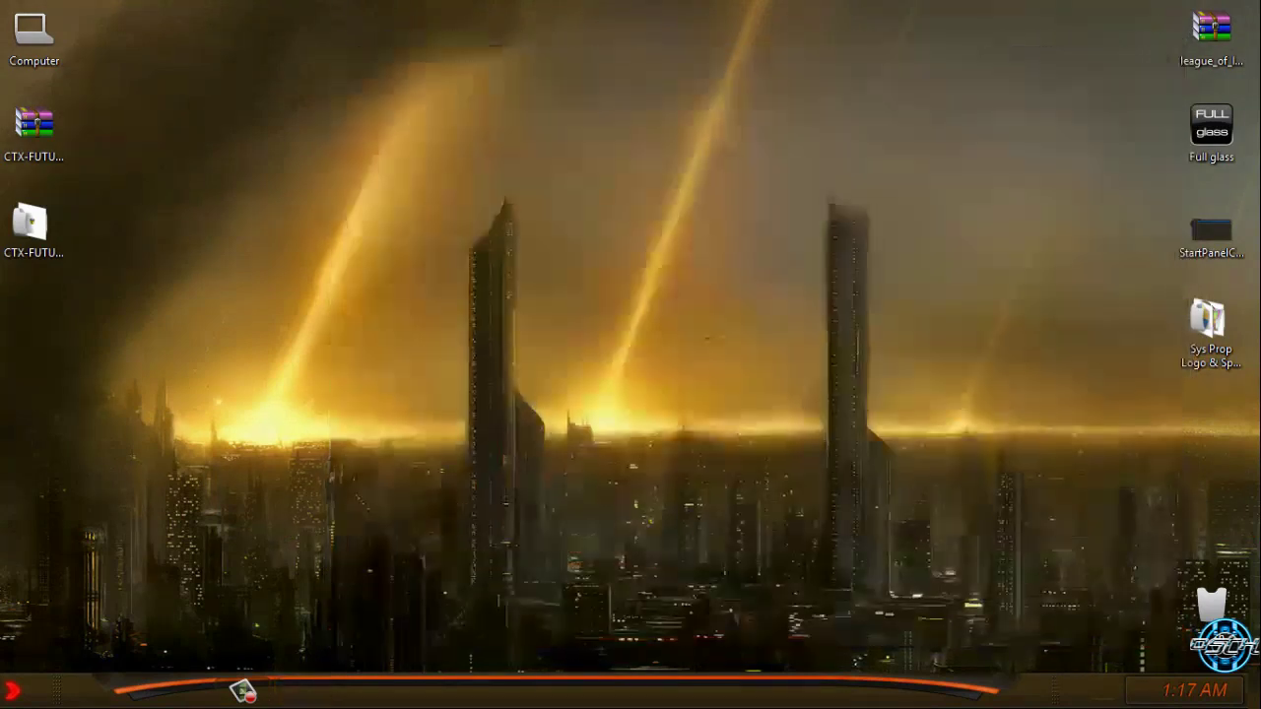
# - Open Control Panel from the Start menu, look through its themed items down to the end of the list, and close it
pyautogui.press('super')
pyautogui.rightClick(307, 419)
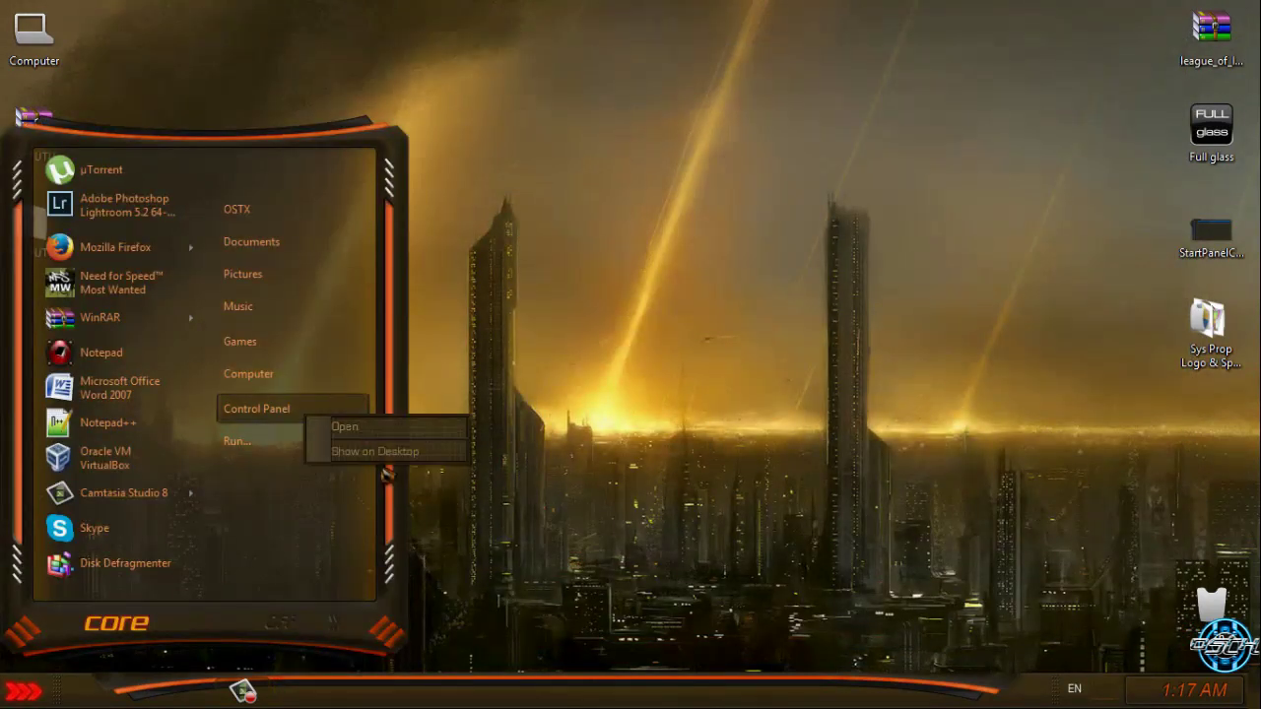
pyautogui.click(345, 427)
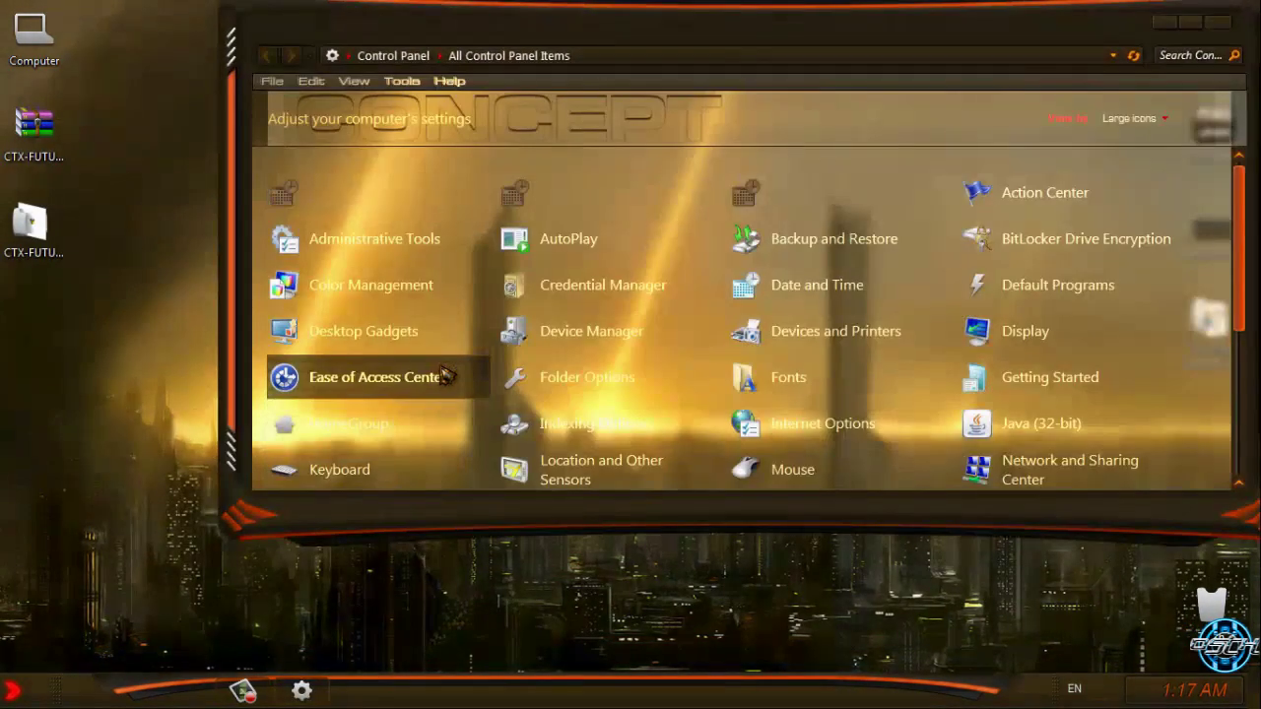
pyautogui.scroll(-5, 739, 381)
pyautogui.scroll(-3, 837, 377)
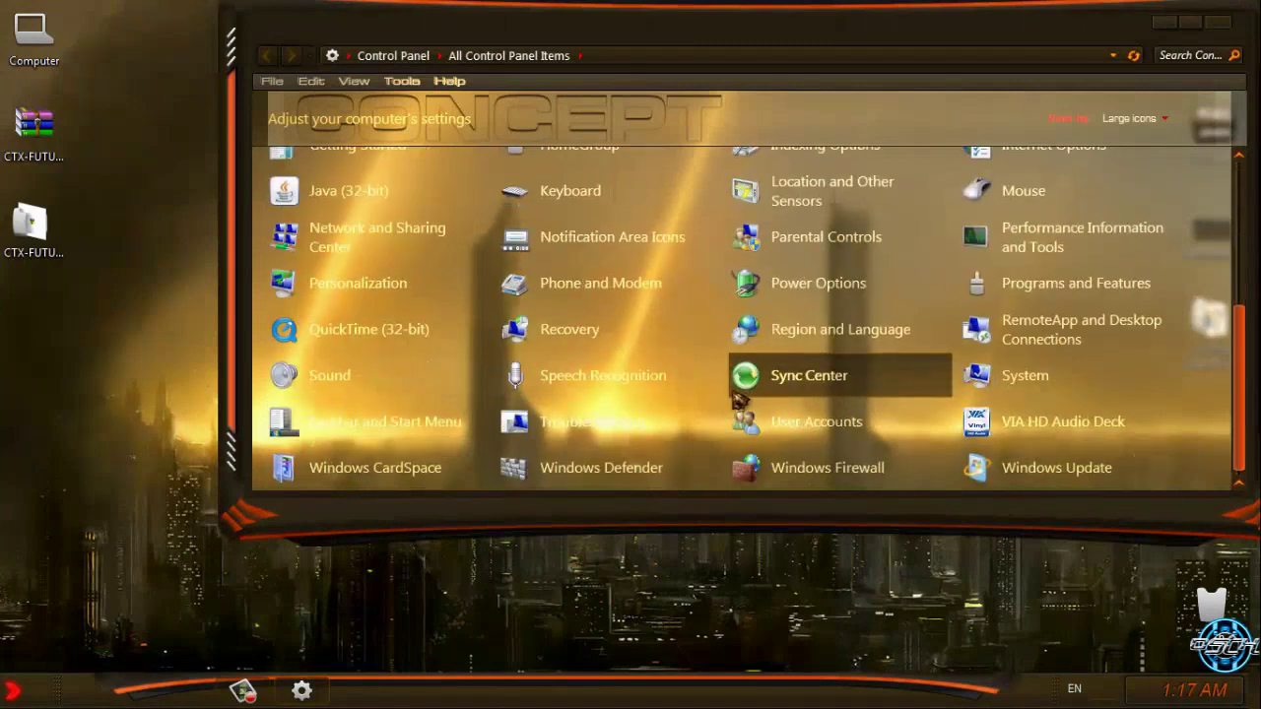
pyautogui.click(1217, 22)
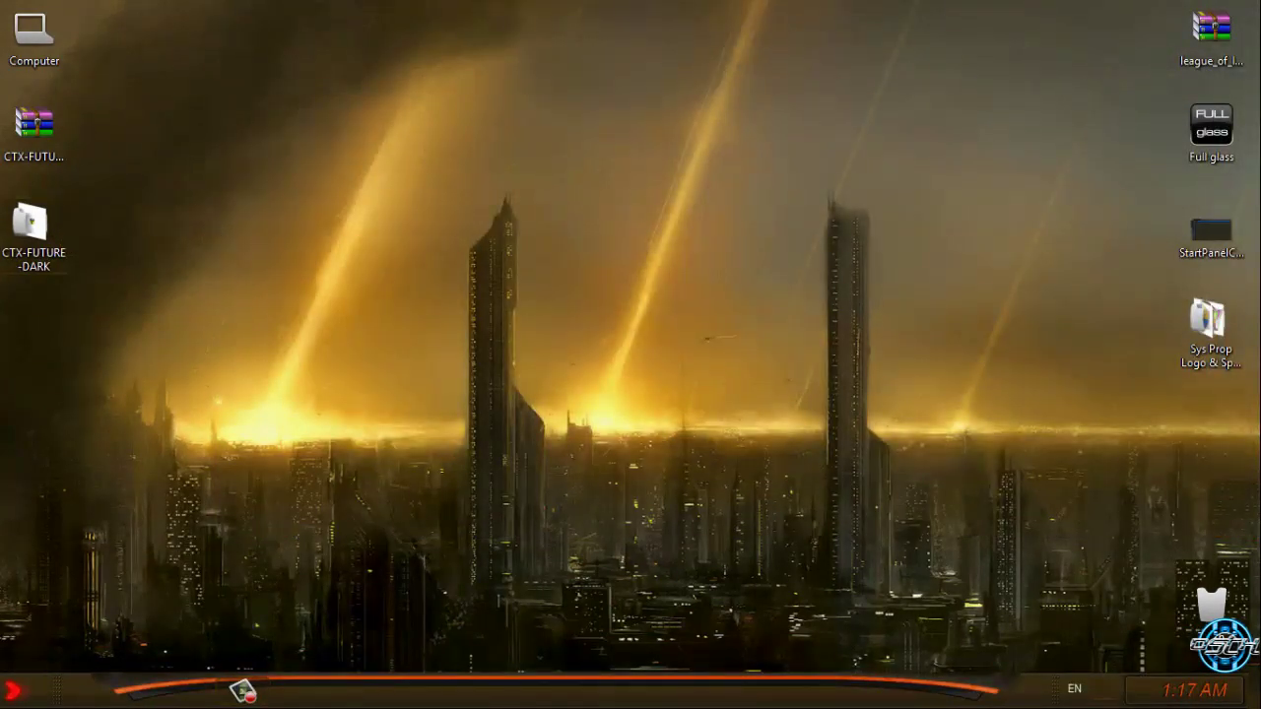
# - Check the themed look of the Start menu's power options and the desktop context menu, refreshing the desktop
pyautogui.press('super')
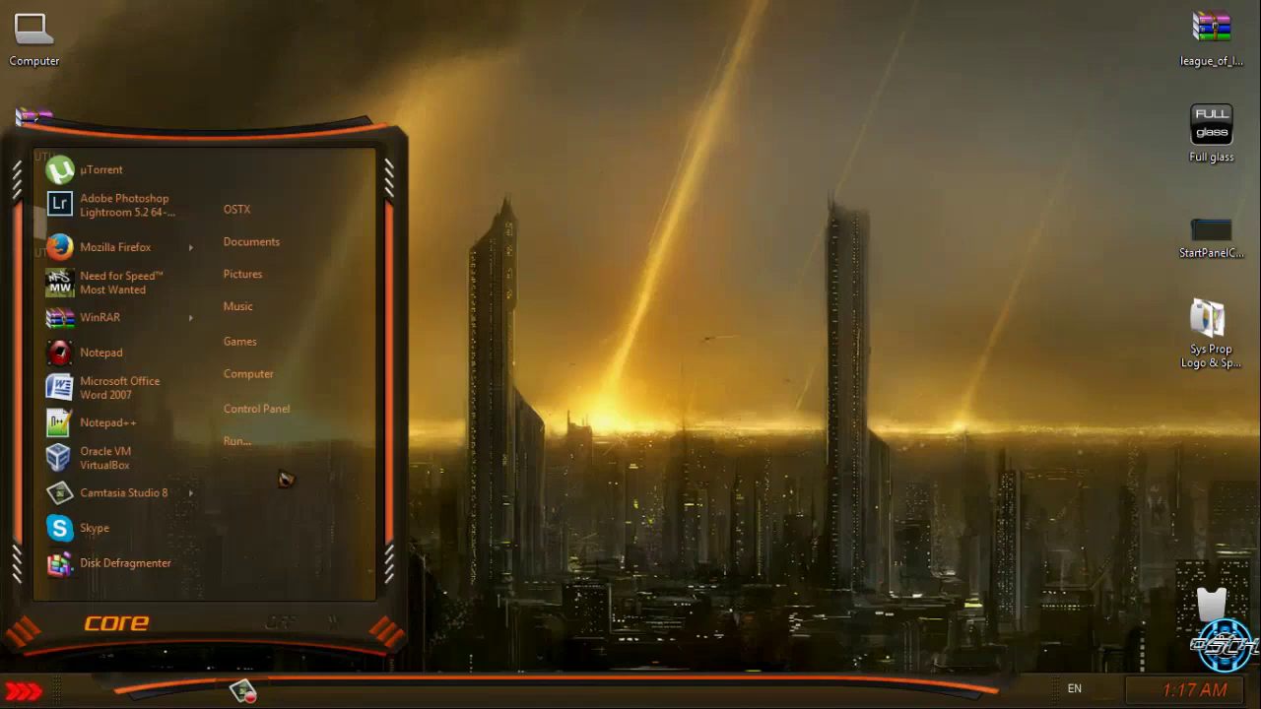
pyautogui.click(345, 627)
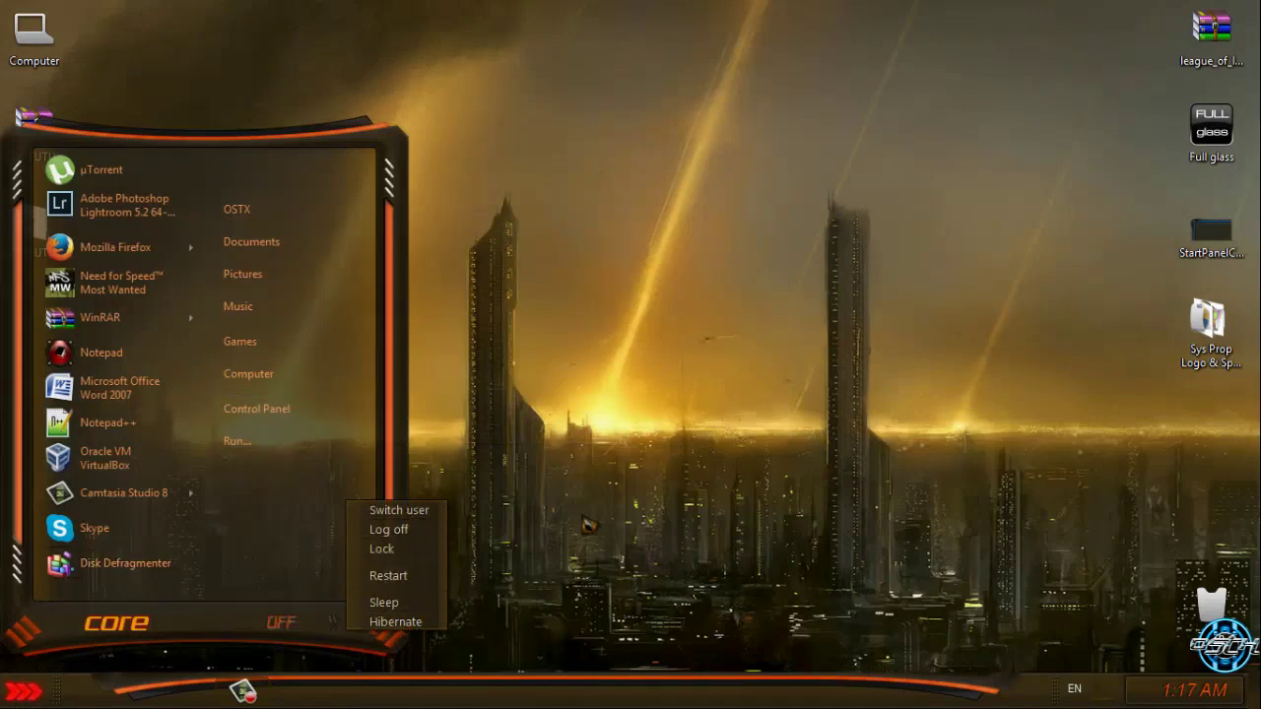
pyautogui.click(502, 258)
pyautogui.rightClick(500, 250)
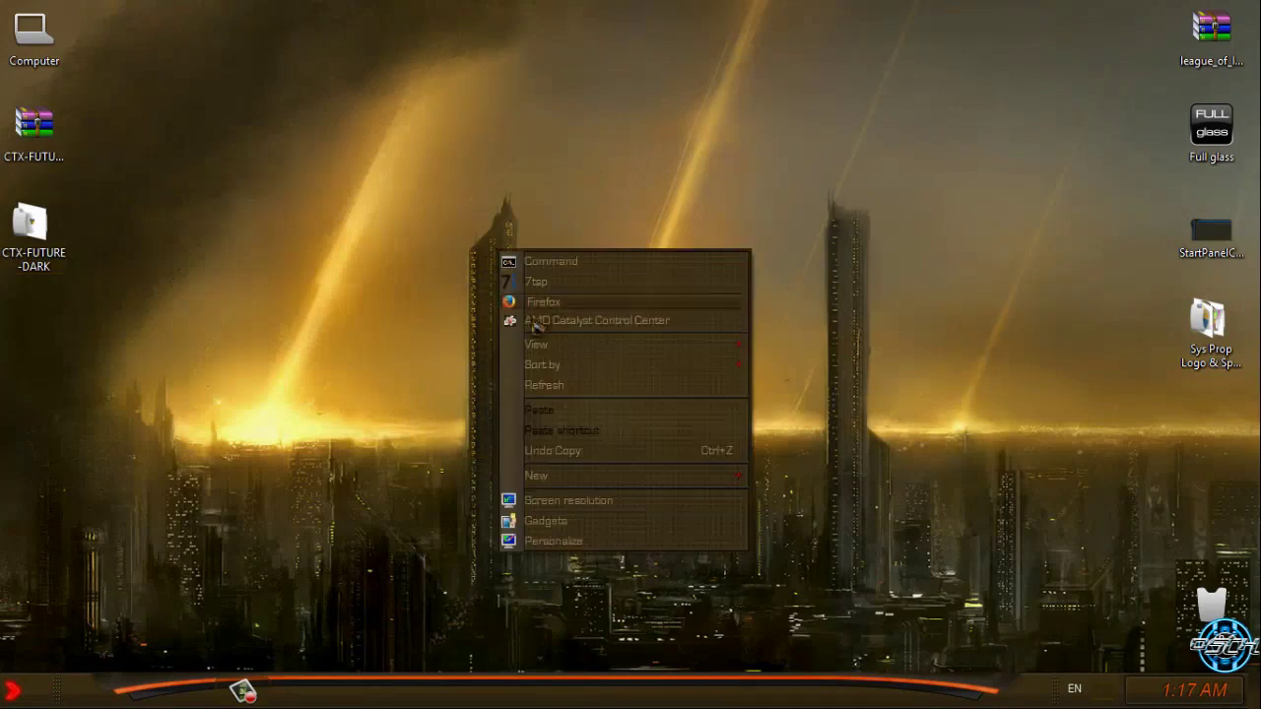
pyautogui.click(540, 386)
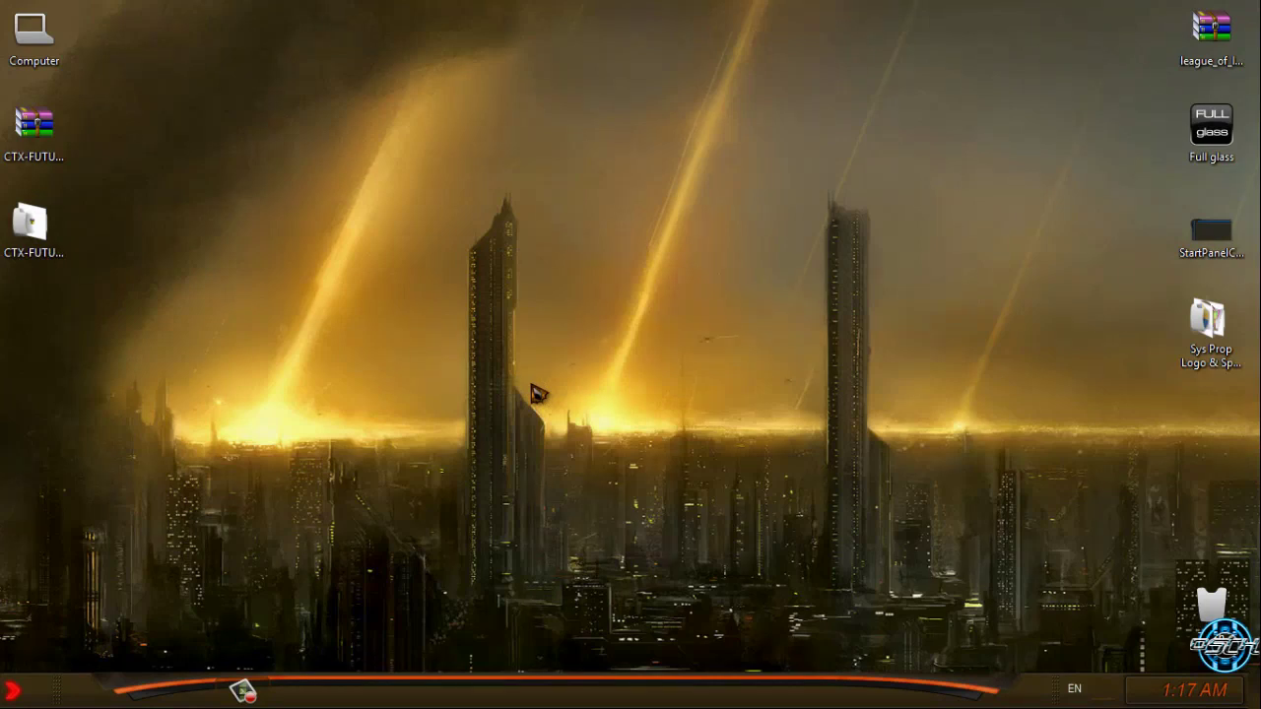
# - Open the Computer window again and move it slightly across the desktop to view its transparent frame
pyautogui.doubleClick(34, 56)
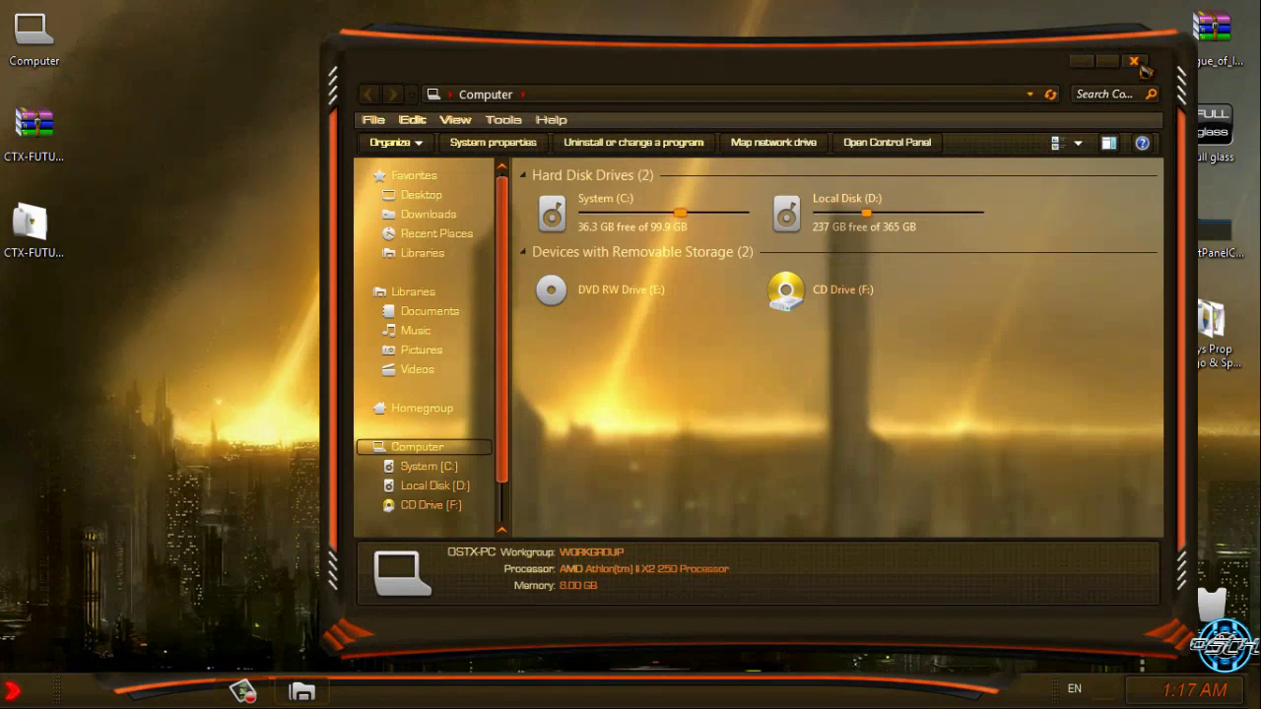
pyautogui.moveTo(814, 67); pyautogui.dragTo(796, 48)
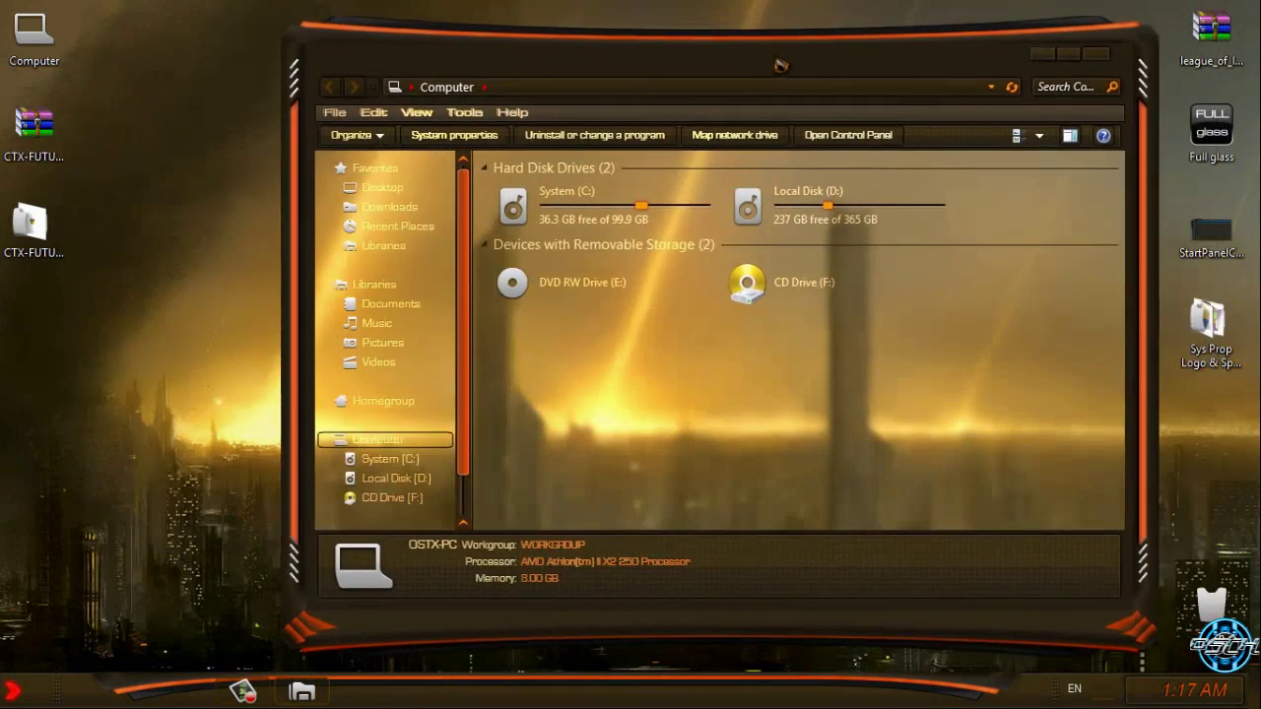